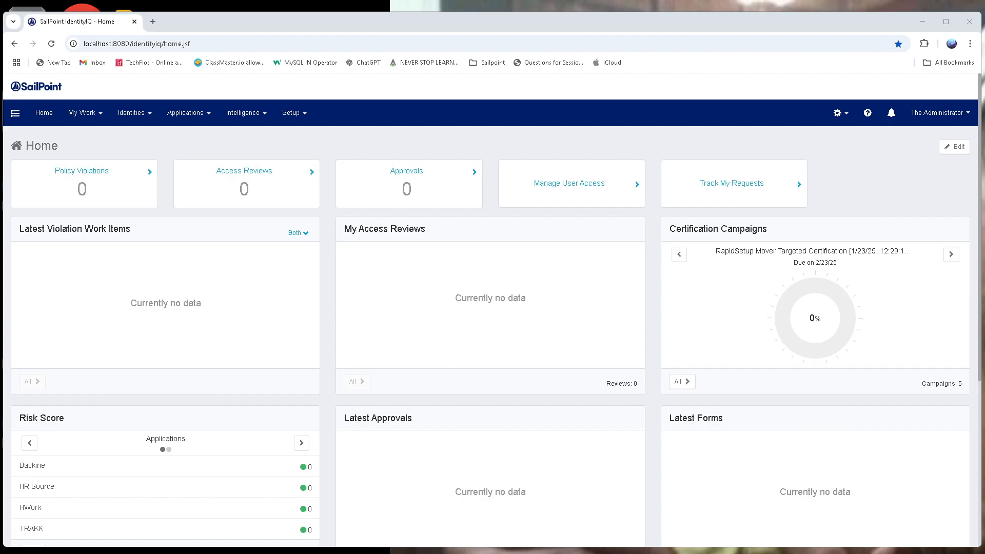
- Go to role management and open the Finance Business Role in the role editor
mouse_move(292, 117)
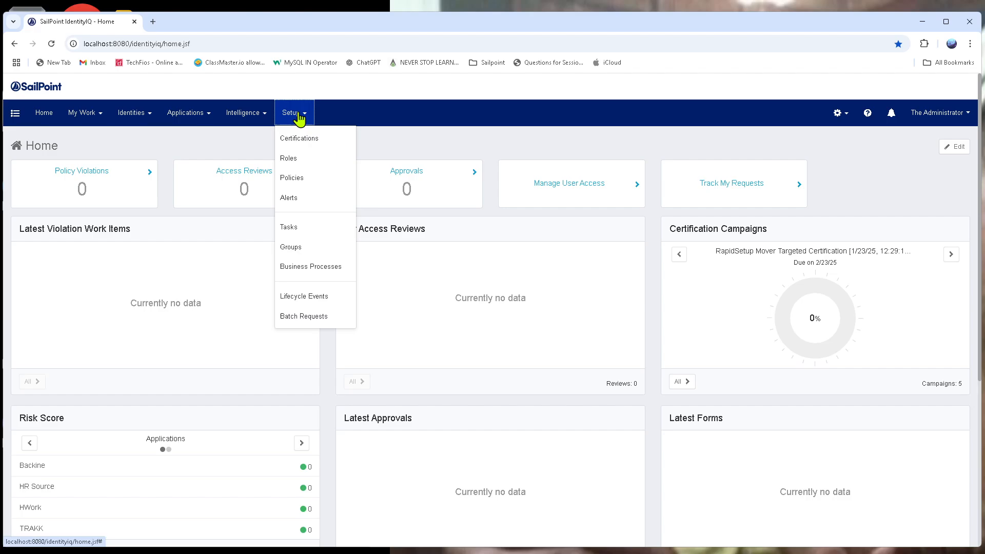
click(307, 156)
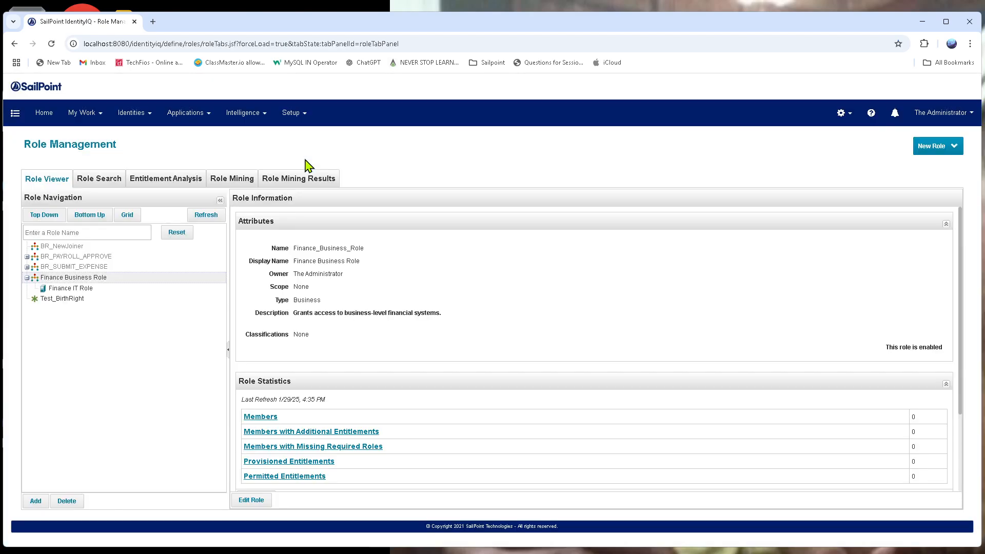
click(954, 152)
right_click(74, 287)
click(254, 500)
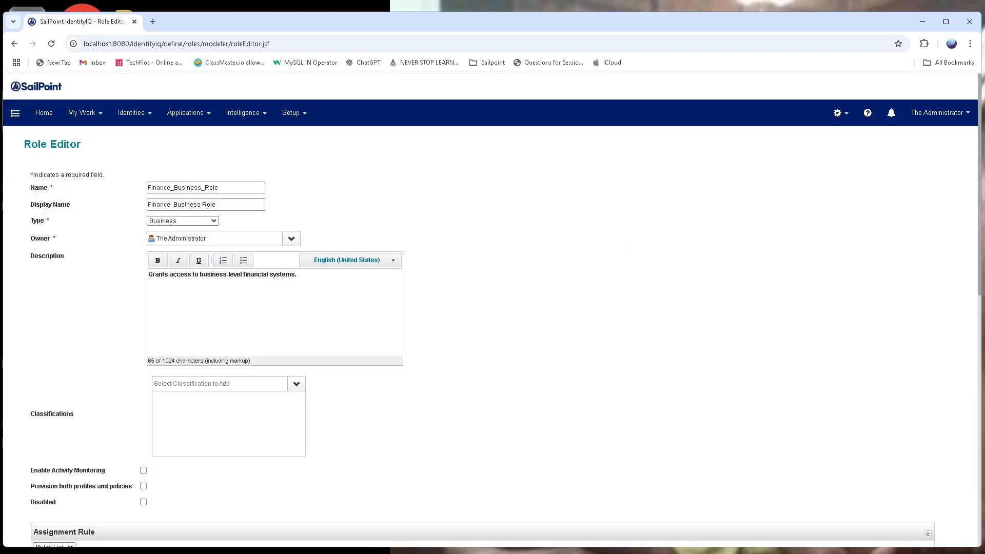
- Review the Finance Business Role's name, type, owner and description, and submit the role without changes
scroll(622, 444, down, 1)
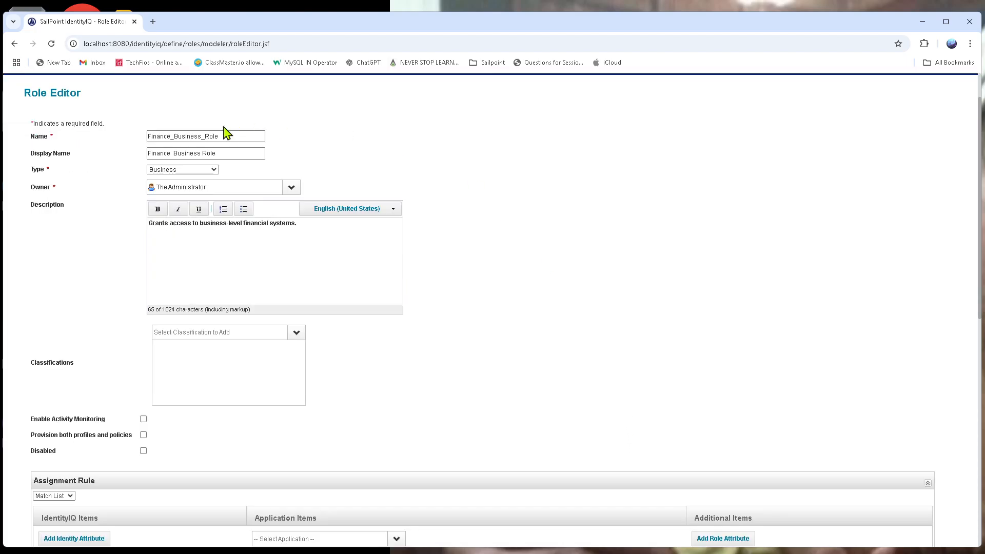
drag(229, 134, 137, 134)
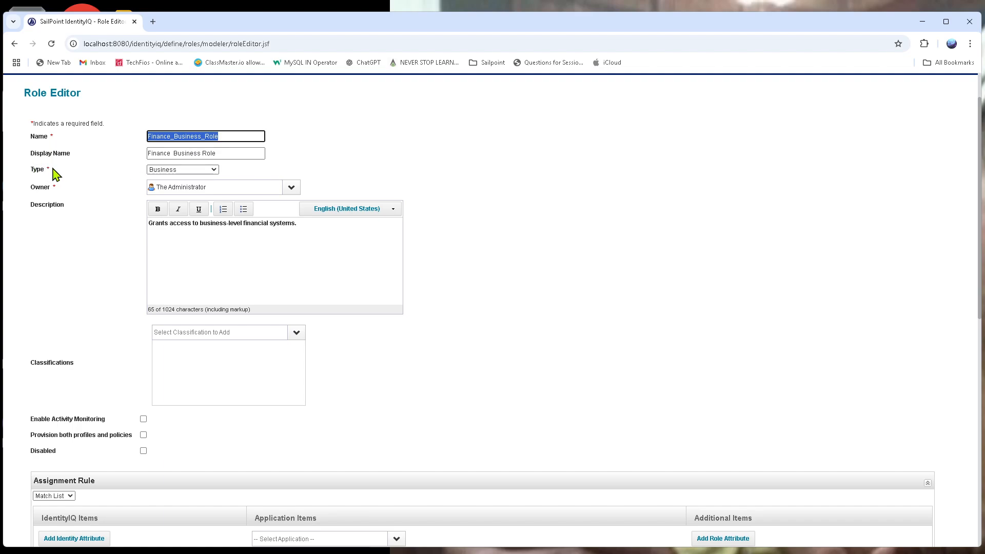
drag(53, 169, 27, 170)
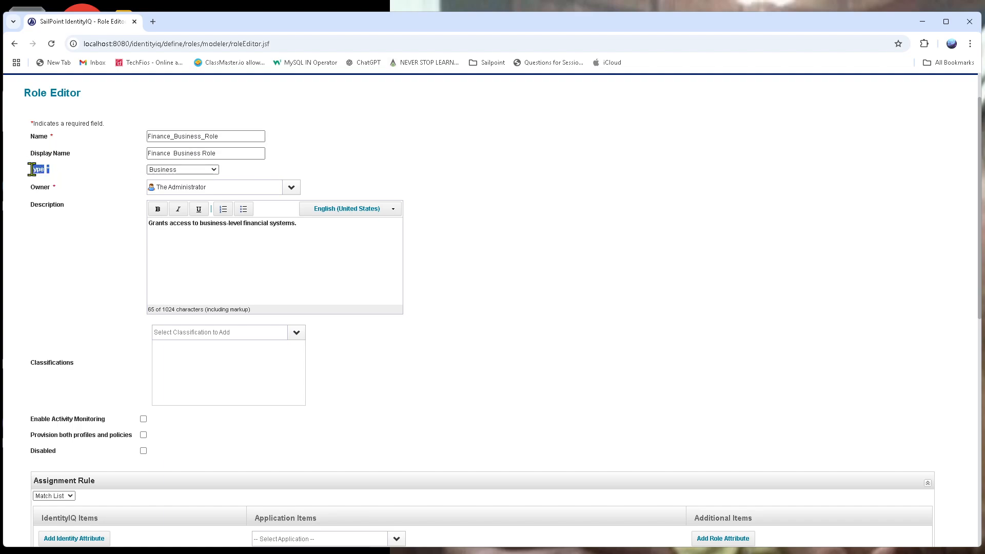
click(215, 174)
click(211, 193)
drag(65, 189, 13, 192)
click(753, 195)
click(306, 226)
shift+click(146, 222)
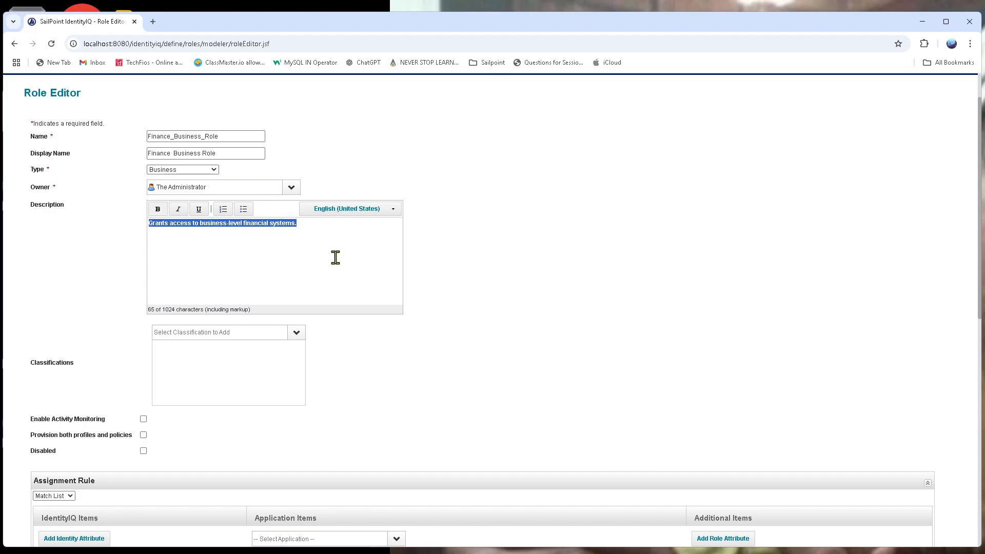
scroll(548, 328, down, 10)
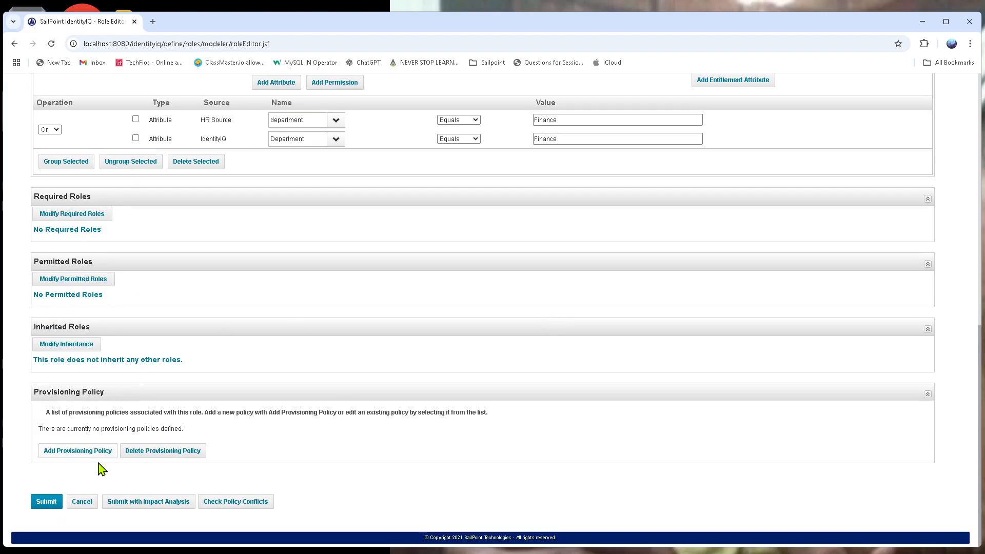
click(41, 503)
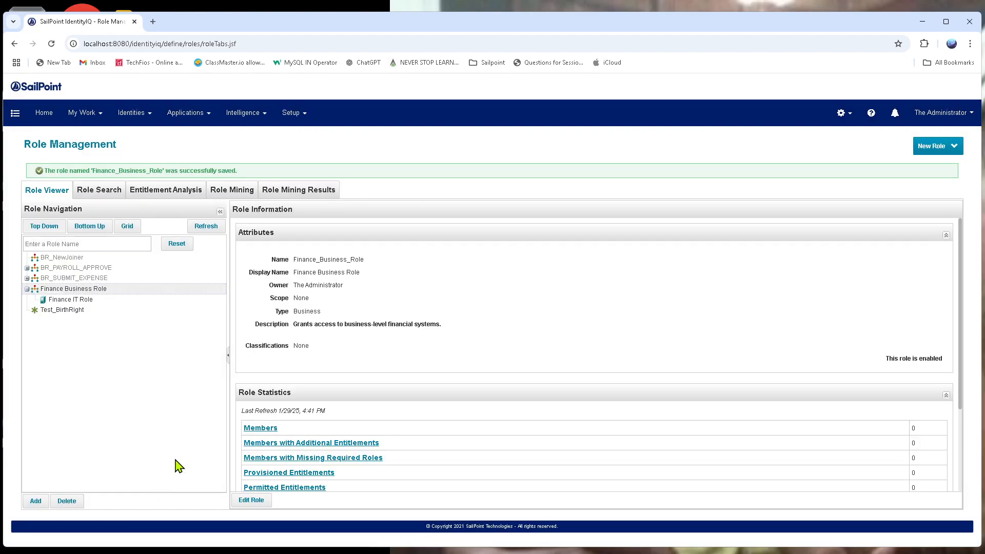
- Open the Finance IT Role for editing, review its name and type options, and submit it without changes
click(59, 300)
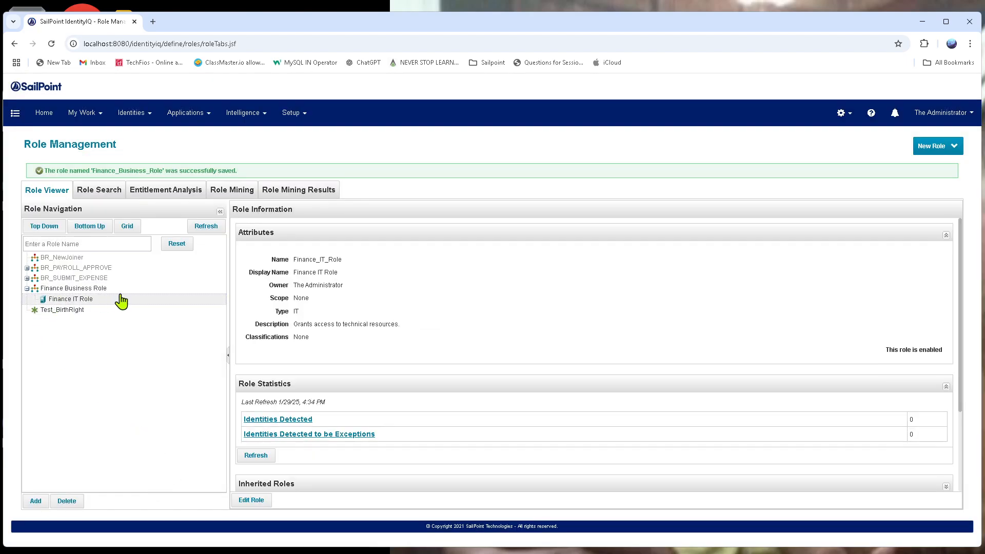
click(250, 501)
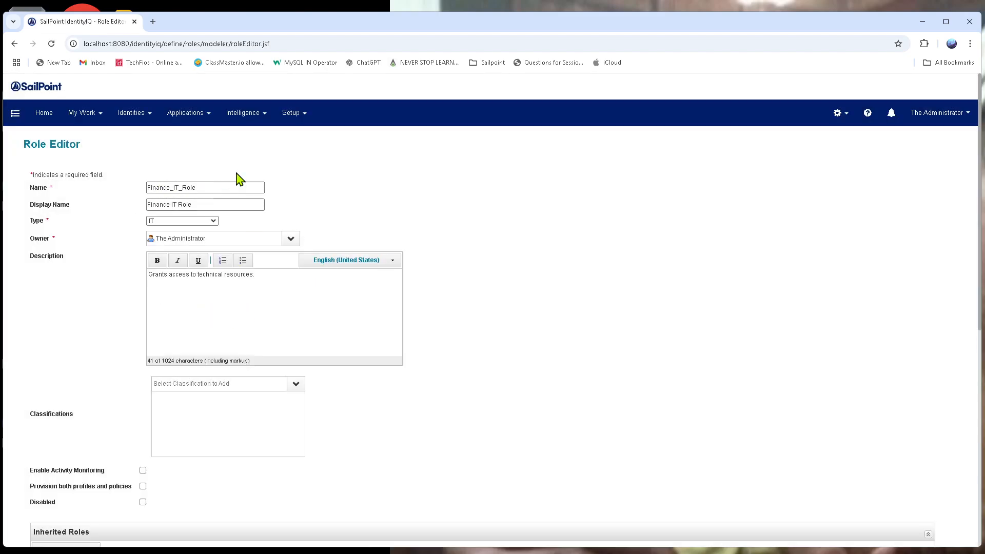
double_click(202, 188)
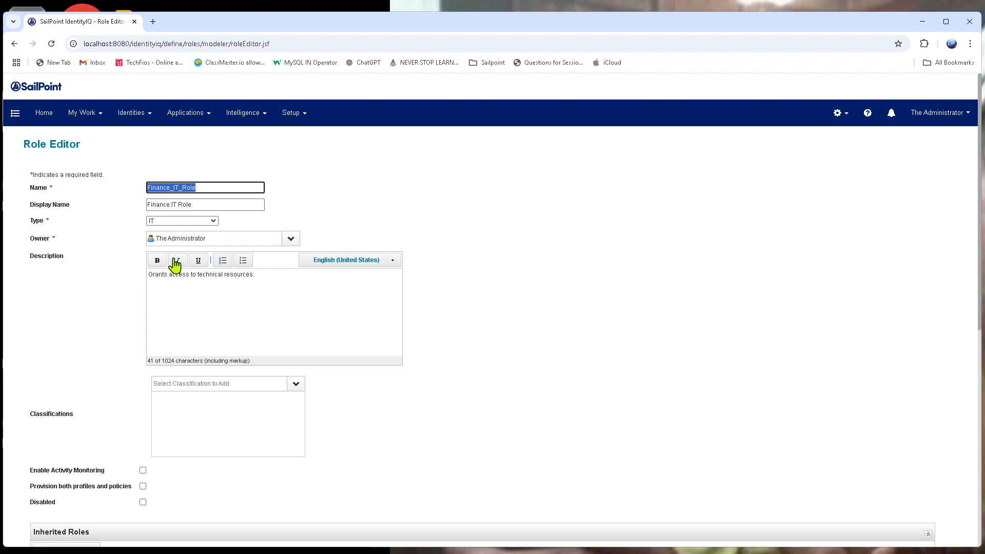
click(183, 220)
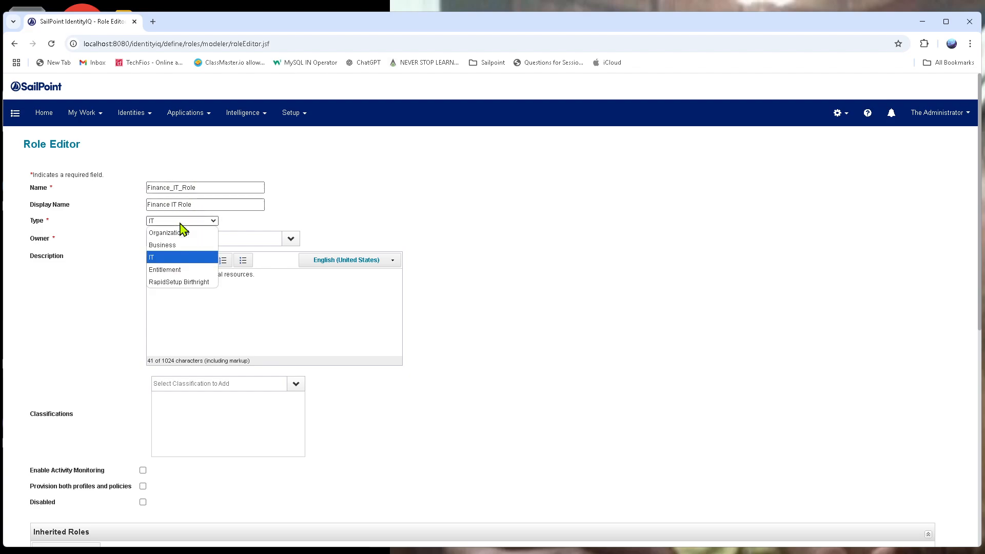
click(573, 225)
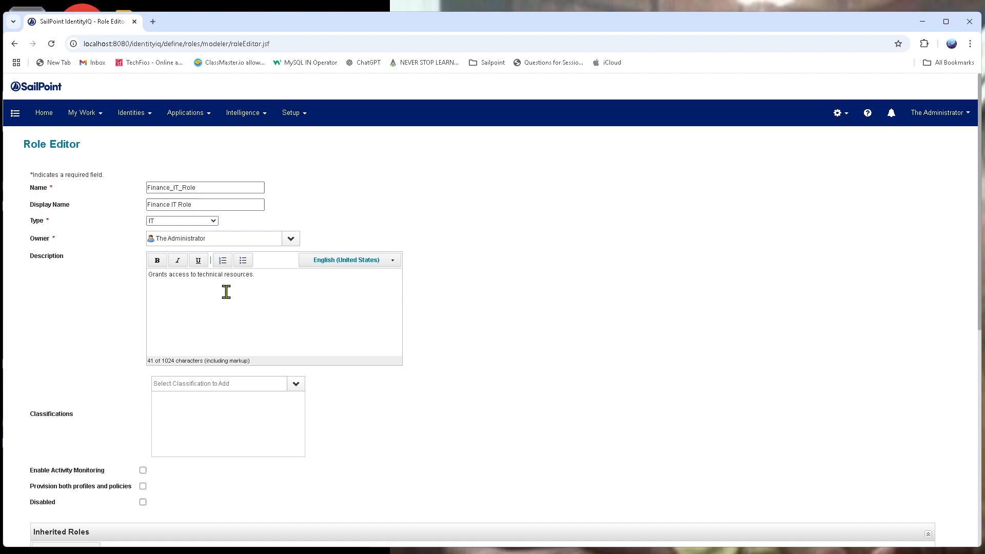
scroll(116, 462, down, 8)
click(56, 503)
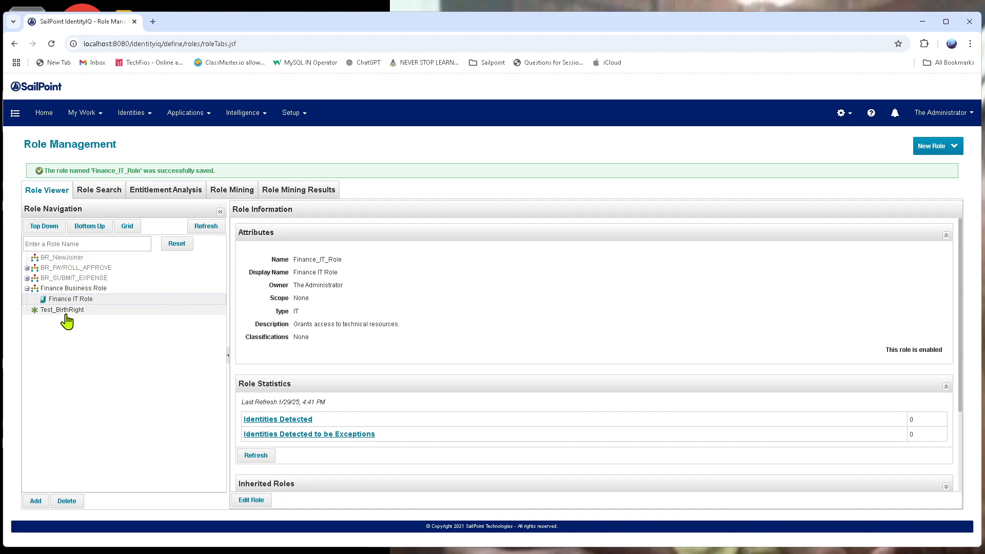
- Edit the Finance IT Role again, select Finance_Business_Role in its inheritance settings and save them
scroll(267, 475, down, 3)
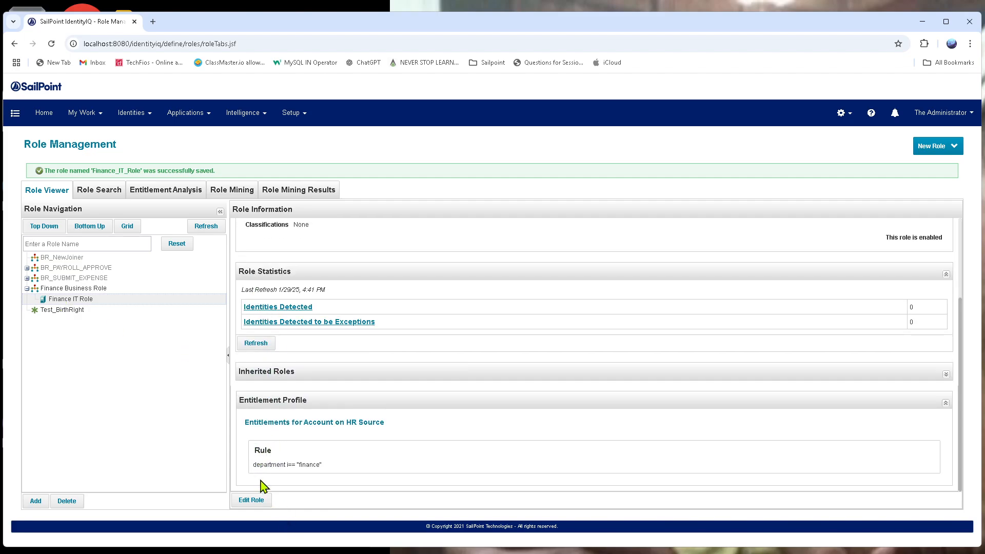
click(255, 500)
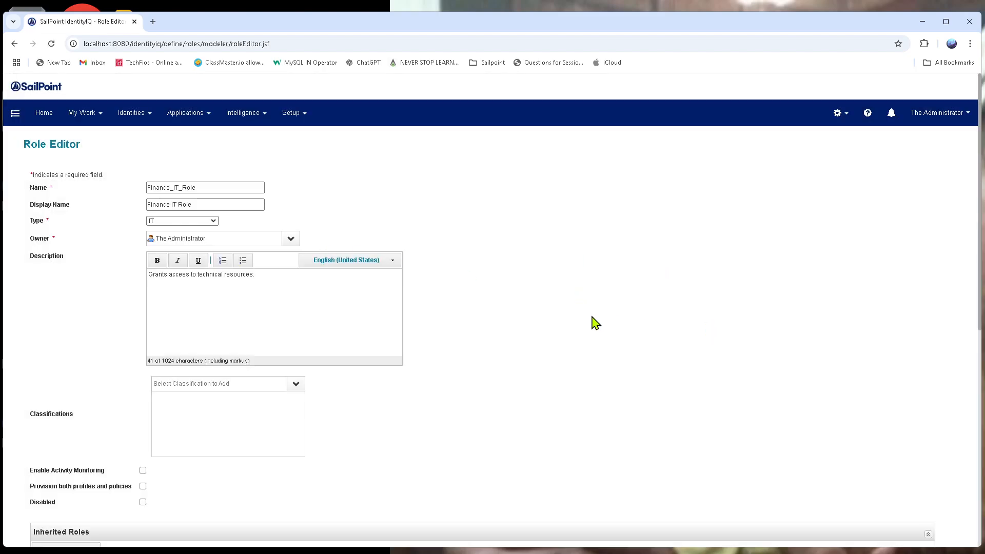
scroll(561, 293, down, 3)
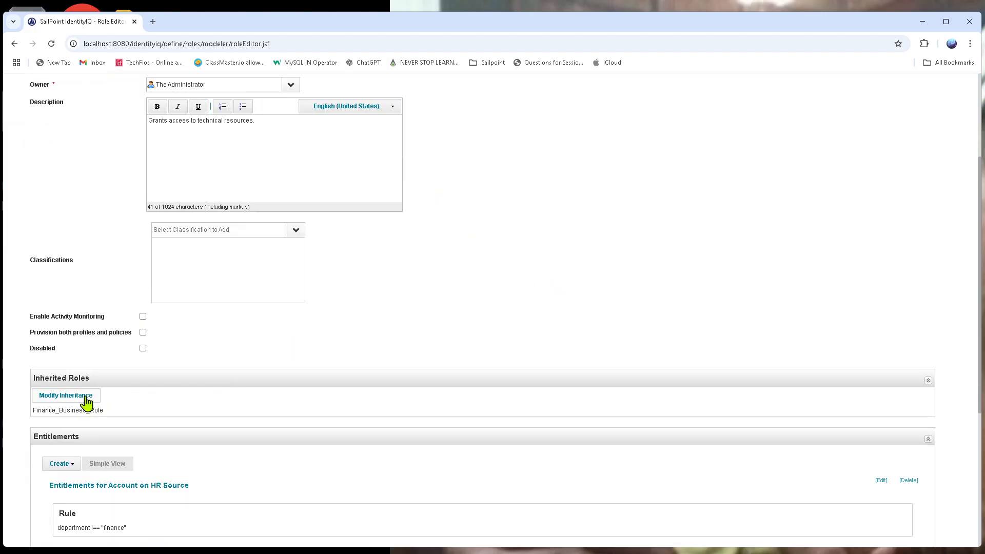
click(76, 398)
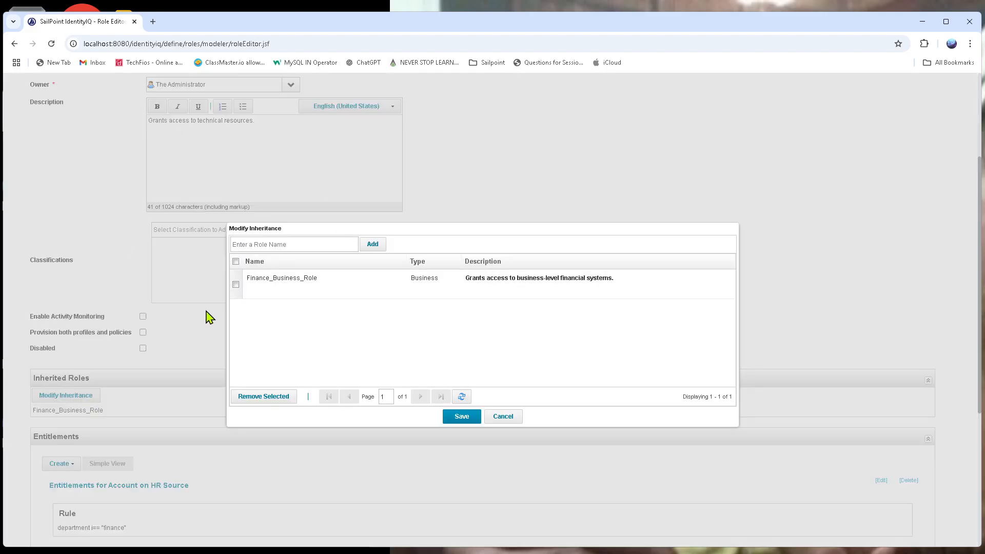
click(305, 245)
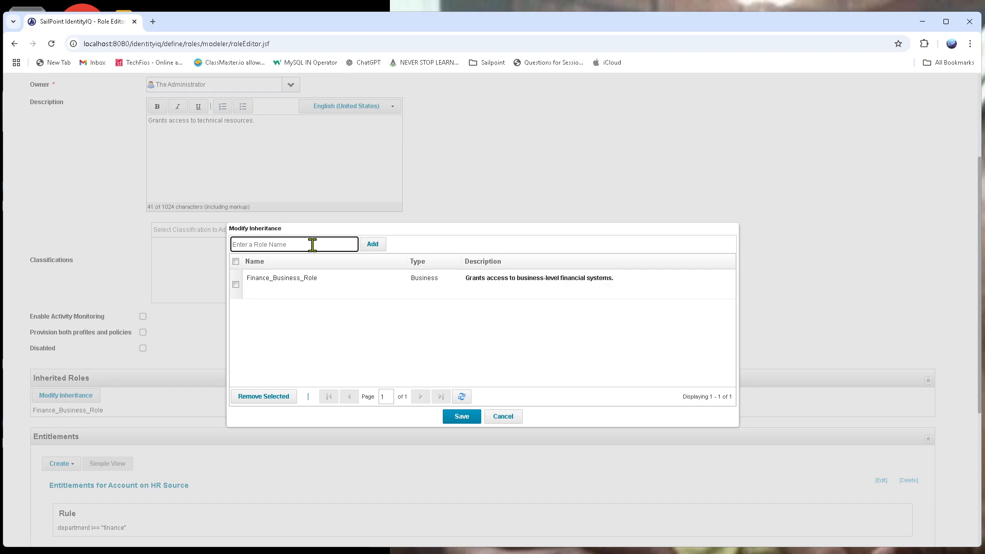
click(236, 286)
click(473, 418)
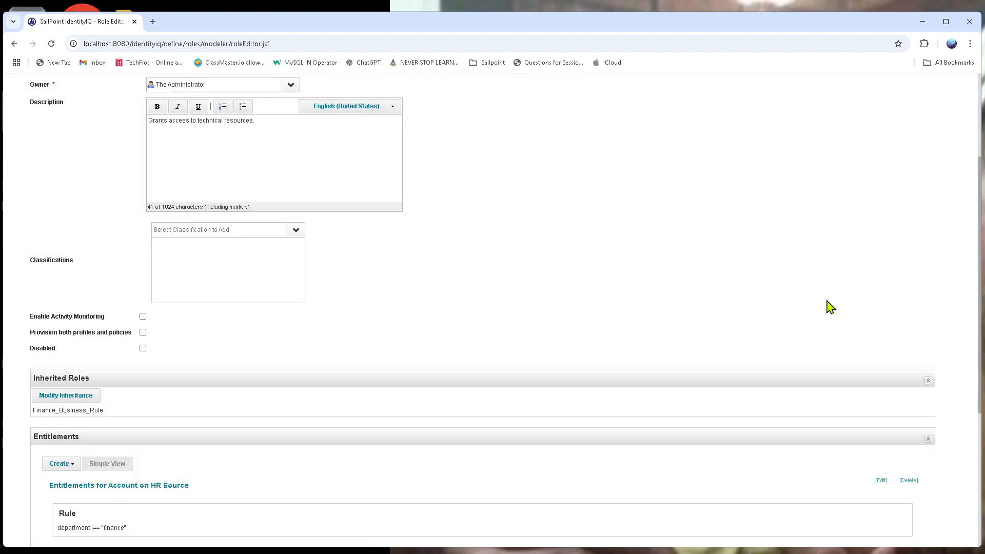
- Check the inherited role and the entitlement rule of the Finance IT Role, and submit the role
drag(110, 418, 31, 410)
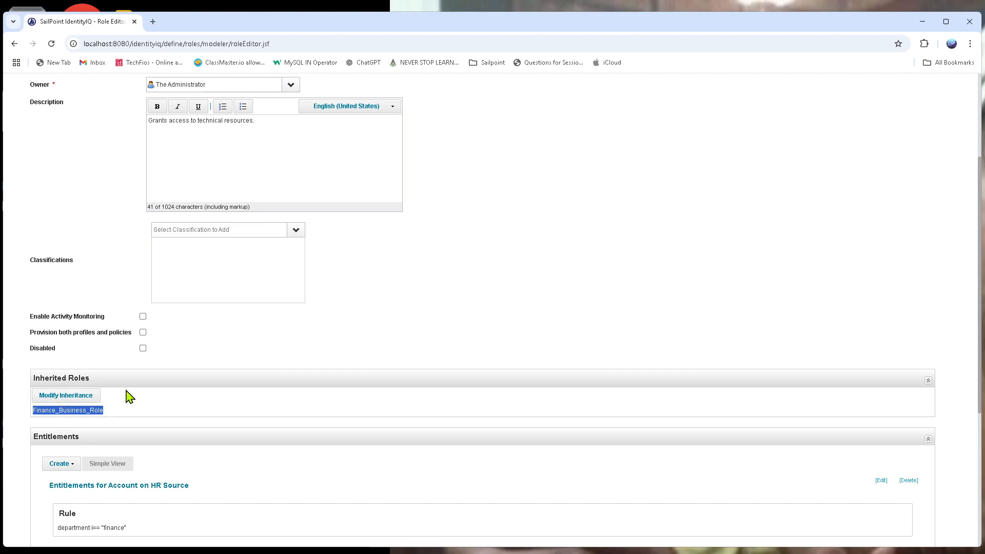
scroll(441, 398, down, 2)
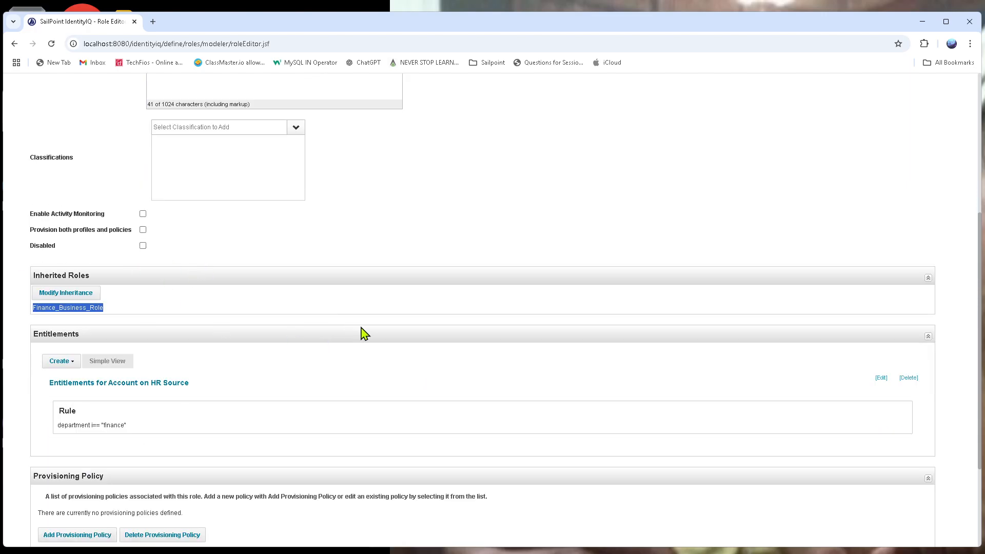
scroll(362, 335, down, 3)
click(46, 503)
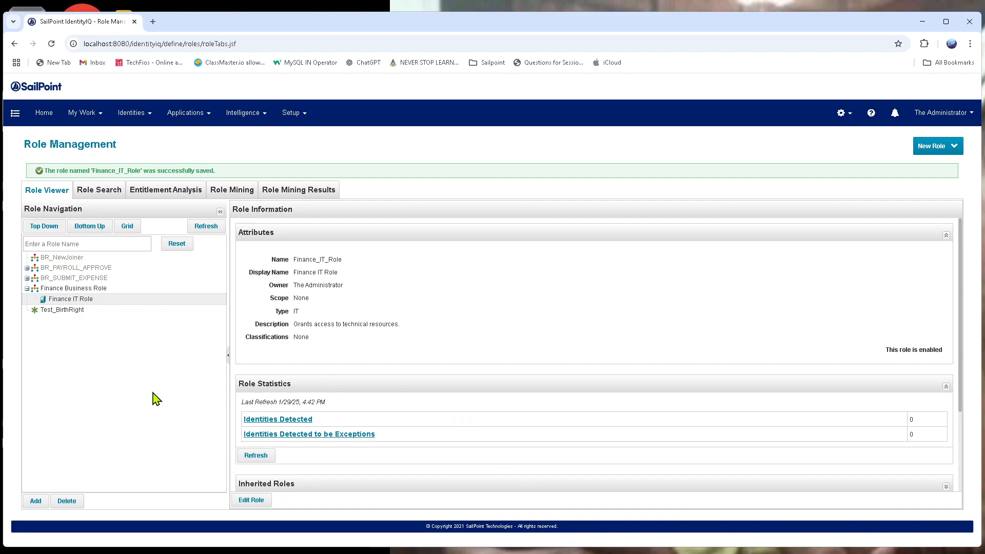
- Open the Finance Business Role for editing and examine the available assignment rule types, keeping Match List
click(78, 289)
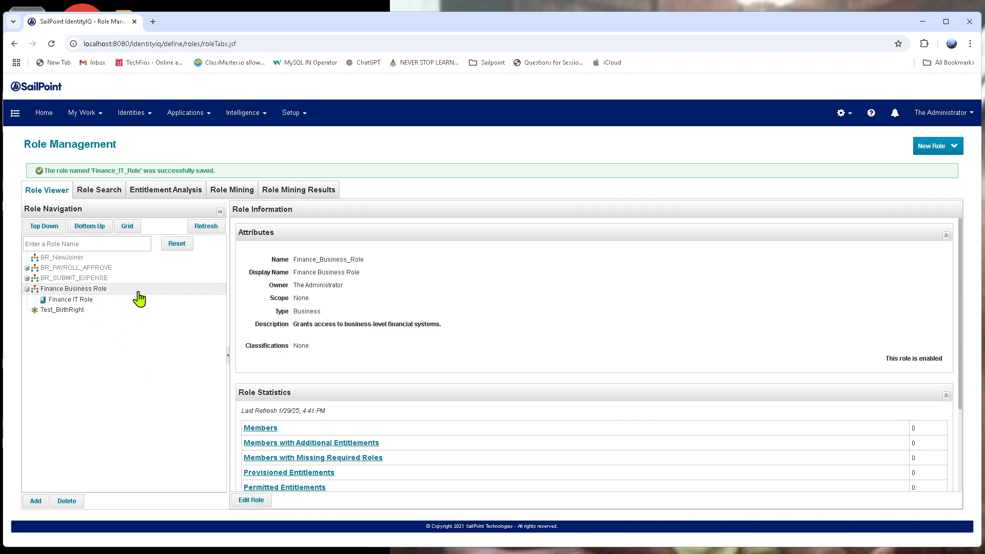
click(251, 500)
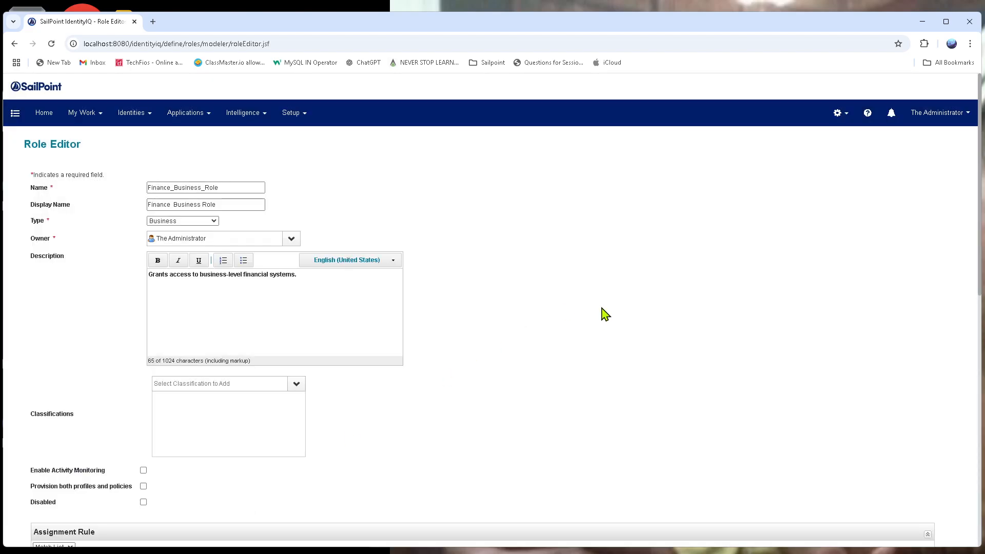
scroll(524, 264, down, 2)
scroll(521, 256, down, 2)
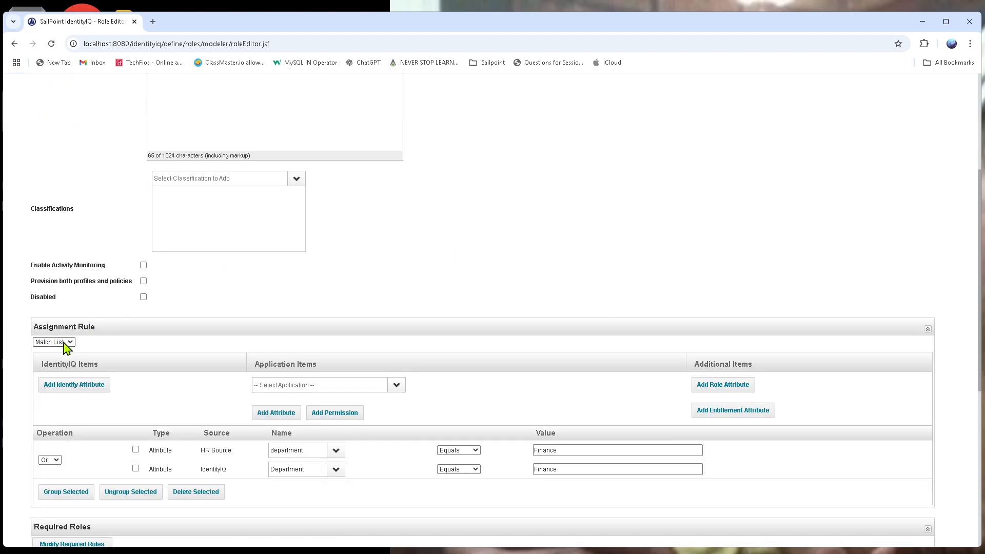
click(71, 343)
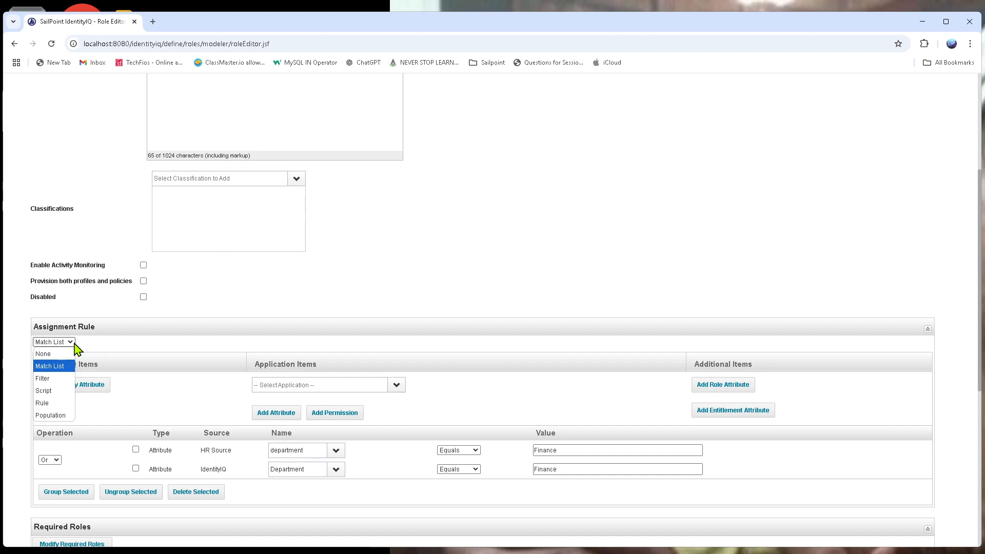
click(518, 258)
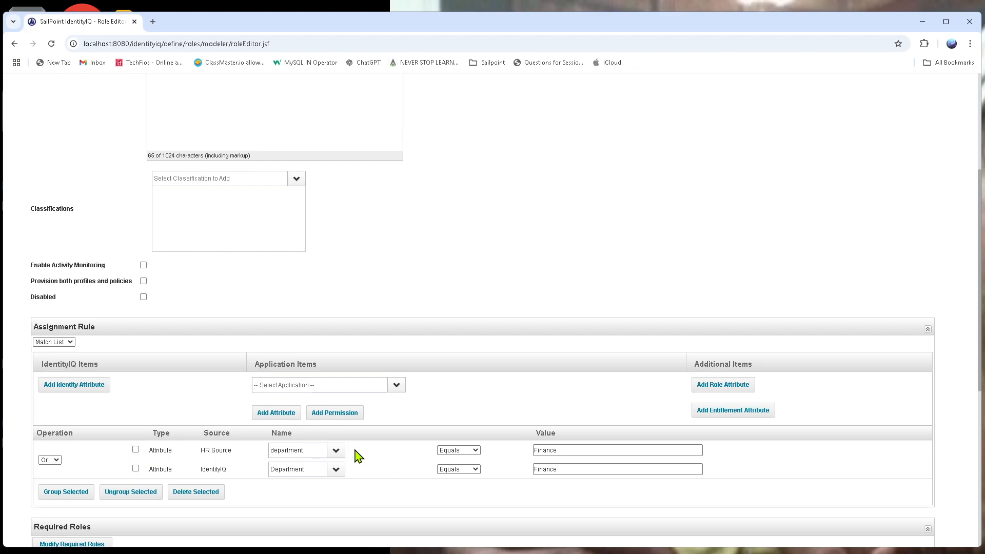
- Review the sources and values of the Finance Business Role's department match conditions, and submit the role
drag(227, 450, 194, 454)
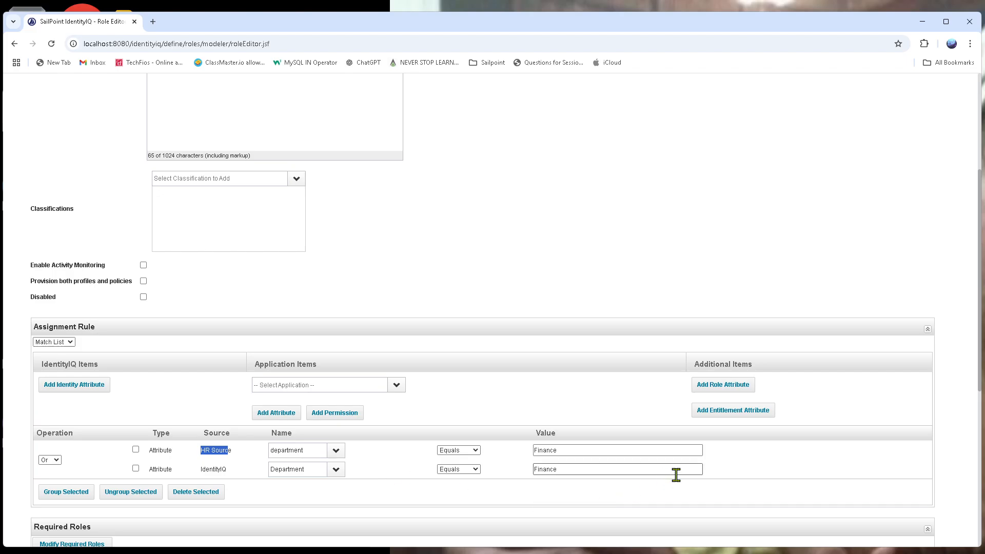
click(589, 473)
drag(590, 473, 534, 451)
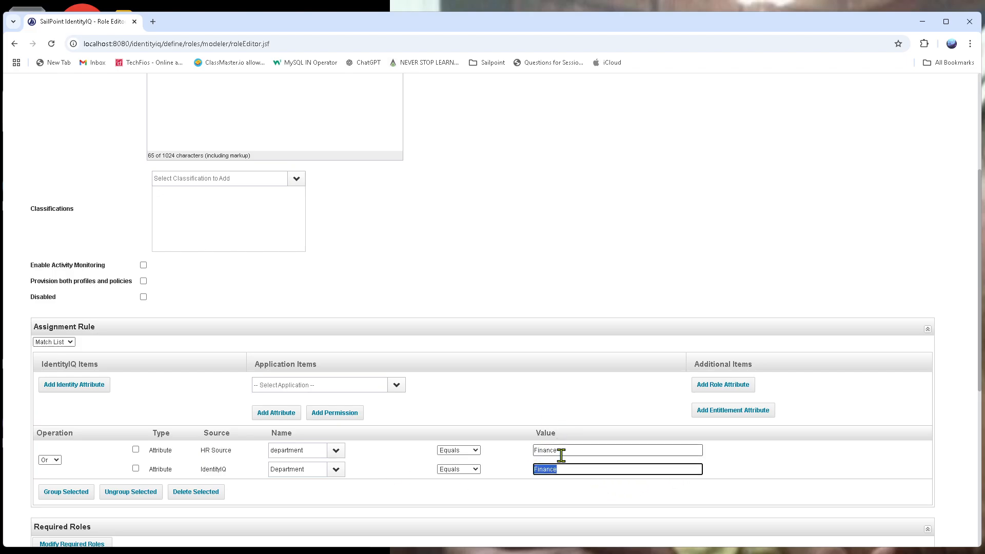
scroll(475, 373, down, 2)
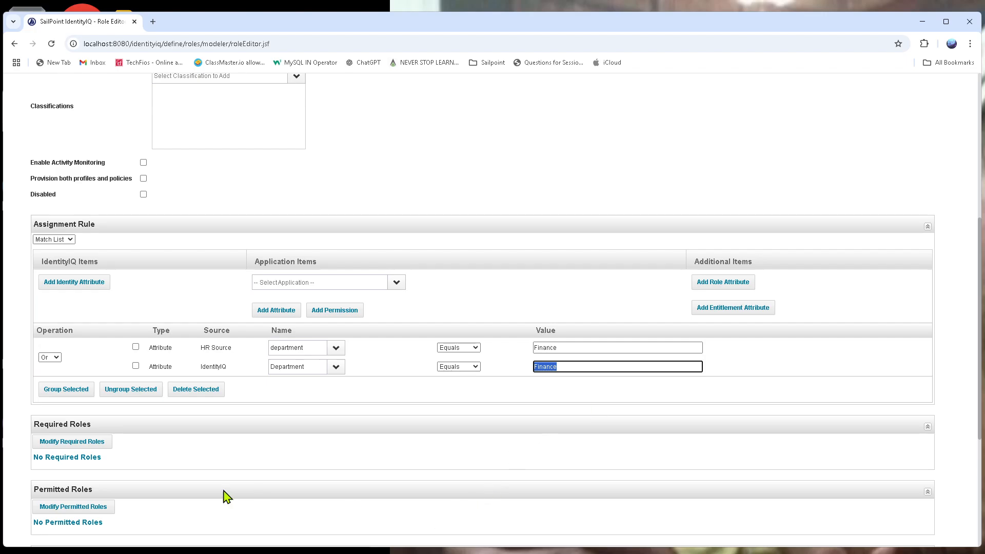
scroll(146, 487, down, 4)
click(42, 503)
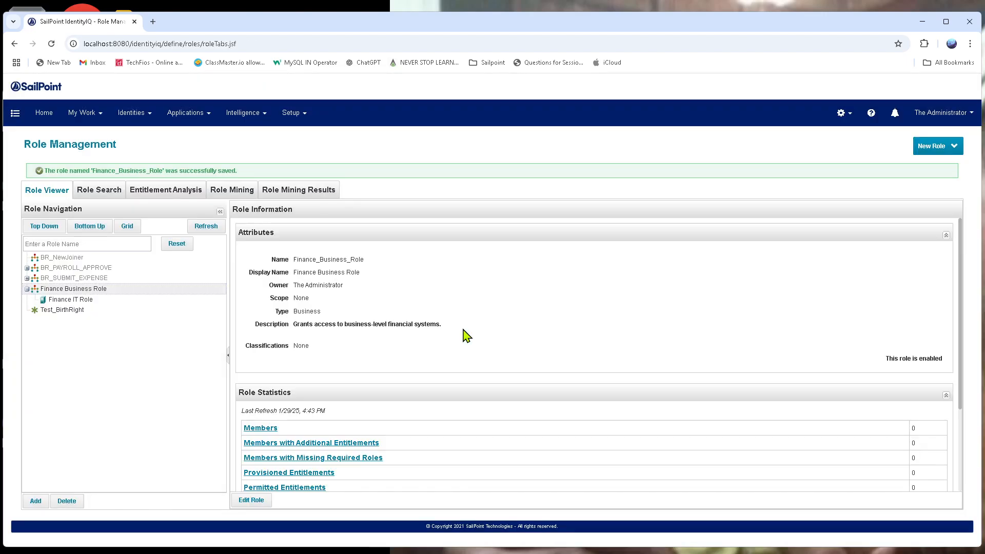
- Go to the task list, find the identity refresh tasks and open the Role Assignment Refresh task for editing
click(291, 113)
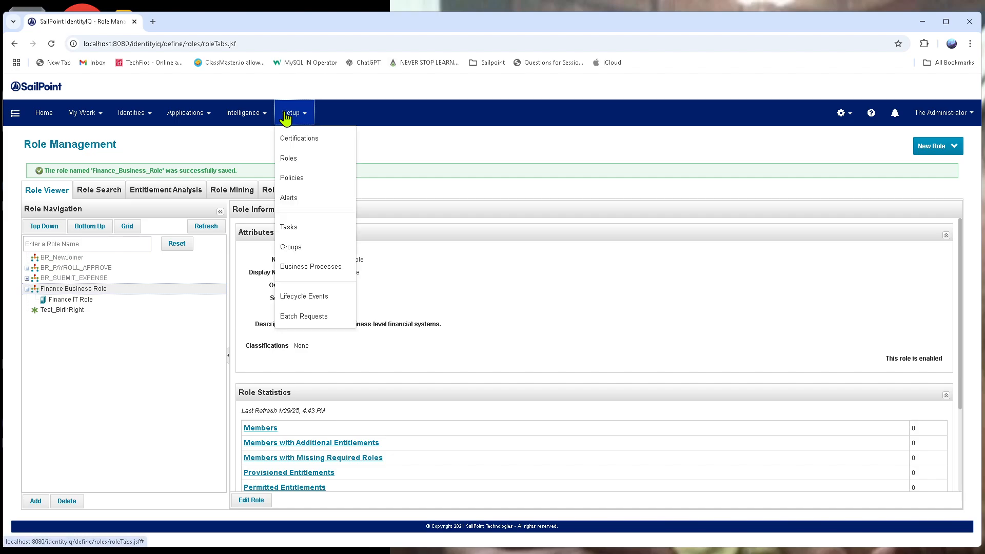
click(344, 232)
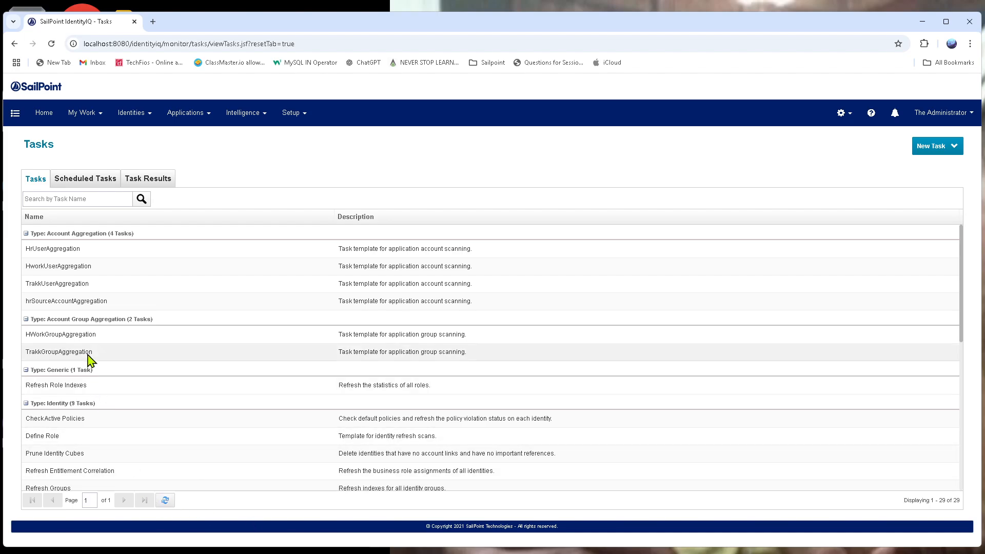
scroll(97, 352, down, 2)
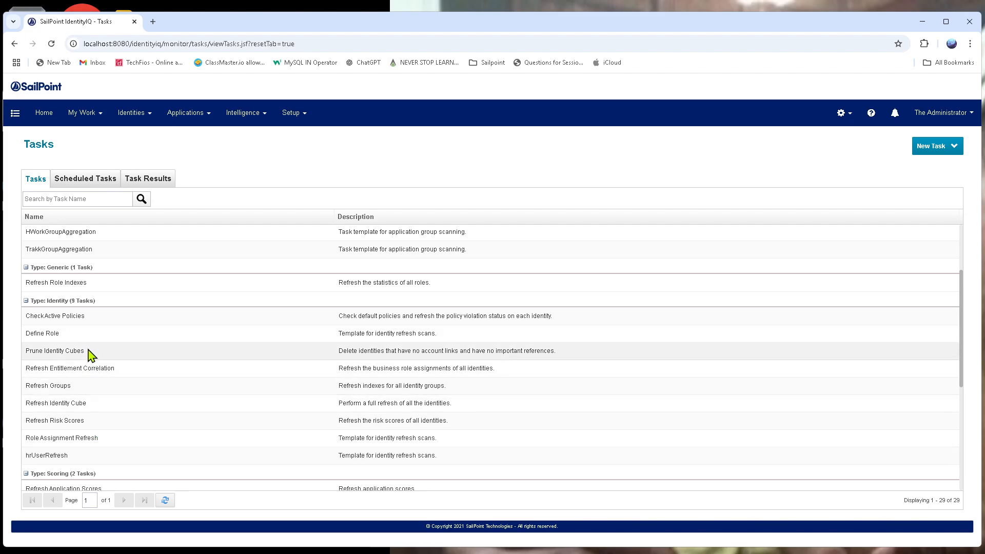
click(105, 406)
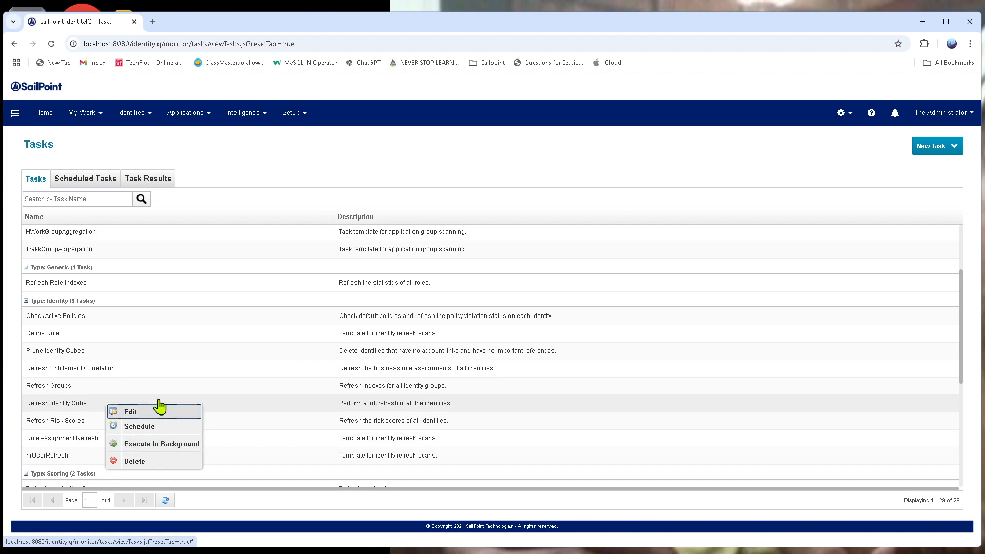
click(86, 441)
double_click(89, 441)
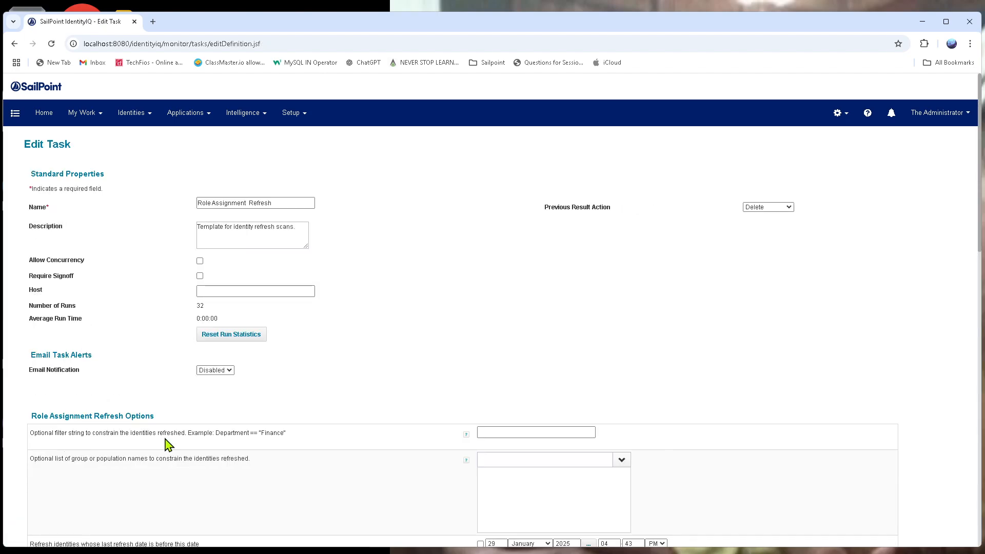
- Examine the refresh options of the Role Assignment Refresh task, including the assigned and detected roles option, and leave it without saving
scroll(455, 306, down, 20)
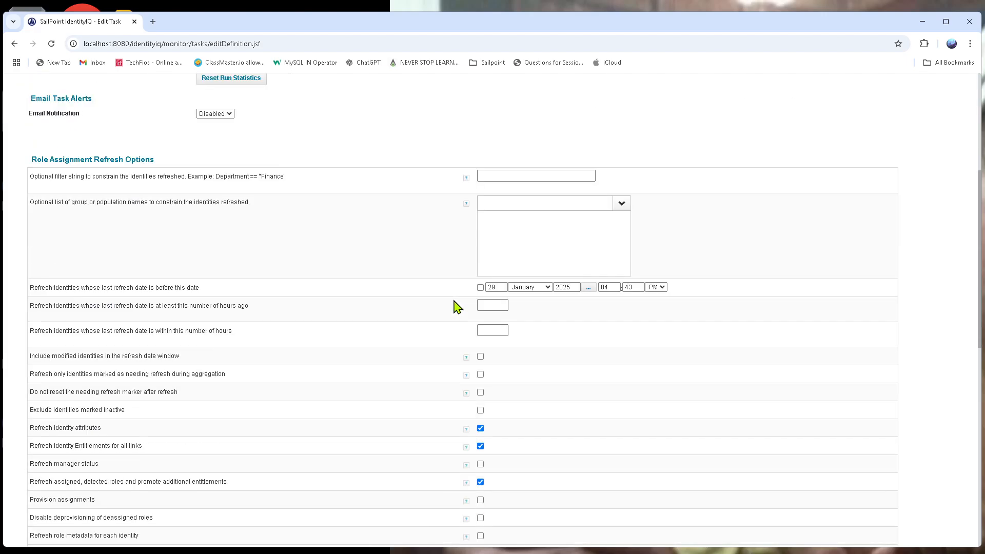
scroll(378, 413, up, 3)
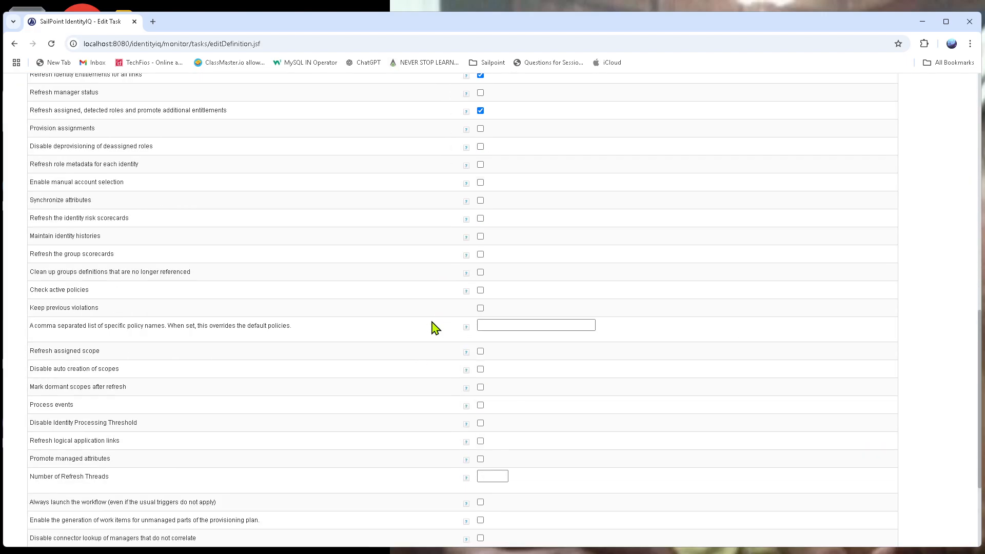
scroll(544, 268, up, 2)
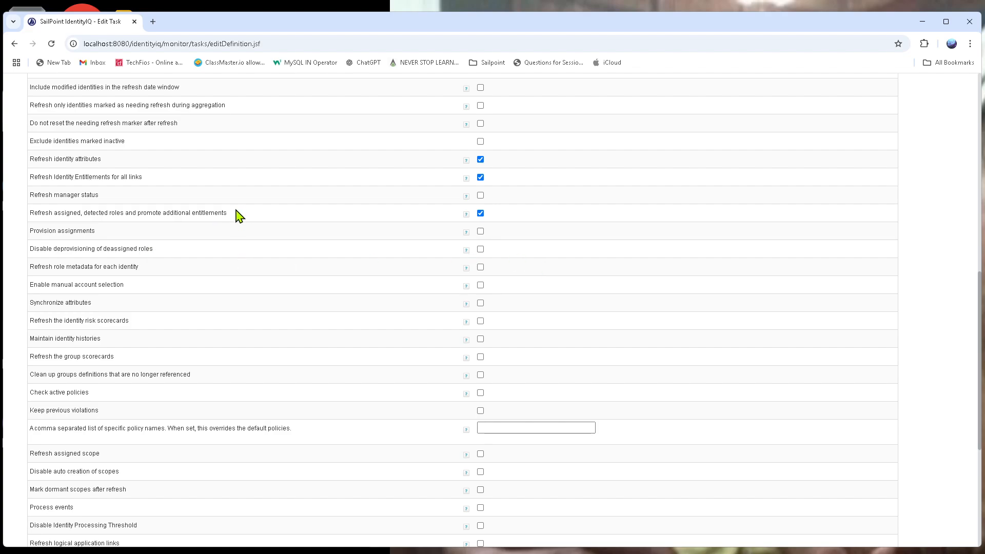
drag(237, 213, 31, 222)
scroll(387, 244, down, 5)
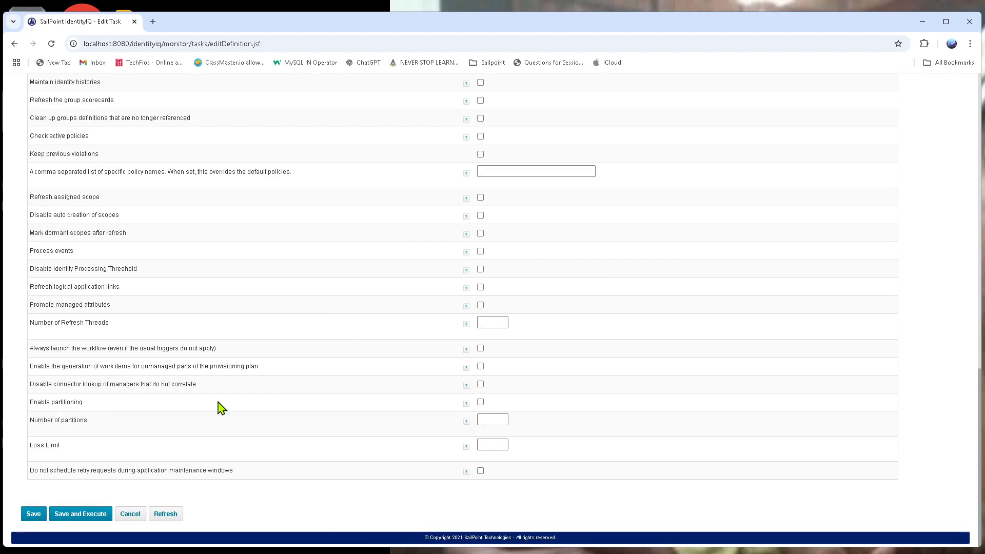
click(131, 514)
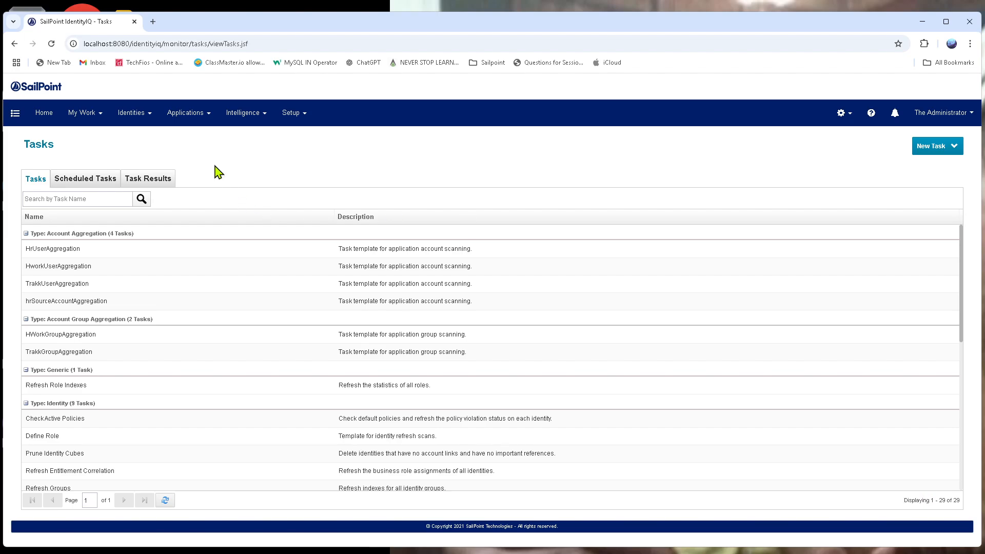
- Search the Identity Warehouse for finance identities
click(149, 116)
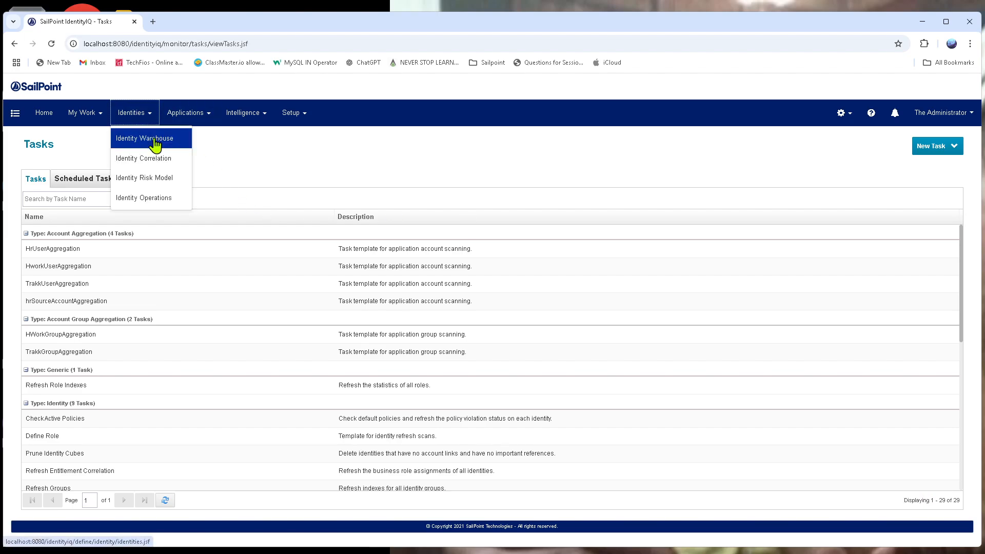
click(154, 146)
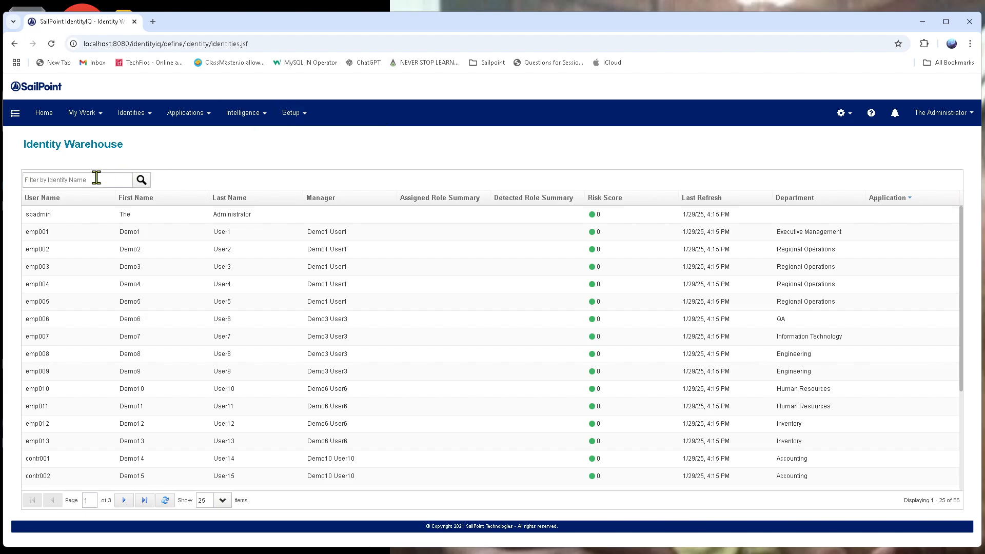
click(96, 177)
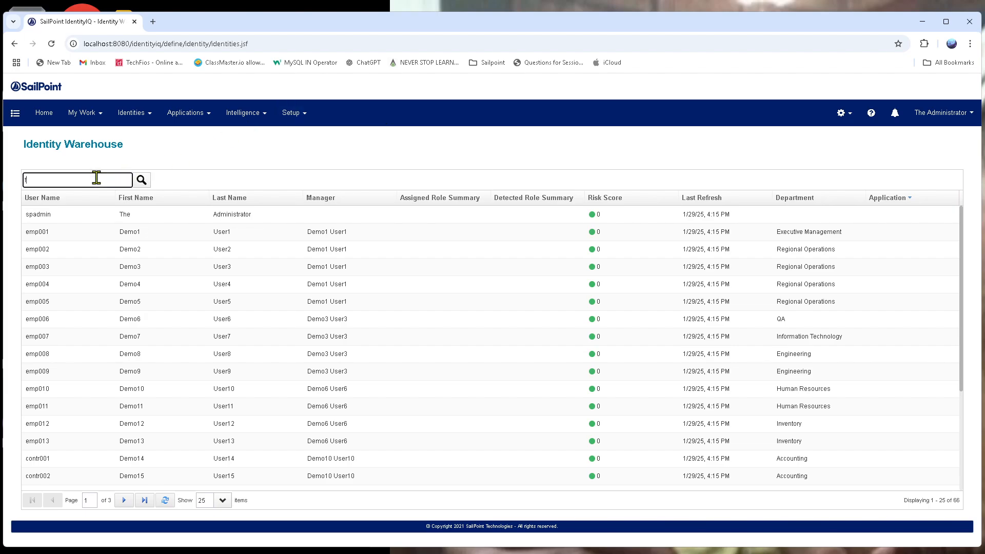
text(finance)
key(Return)
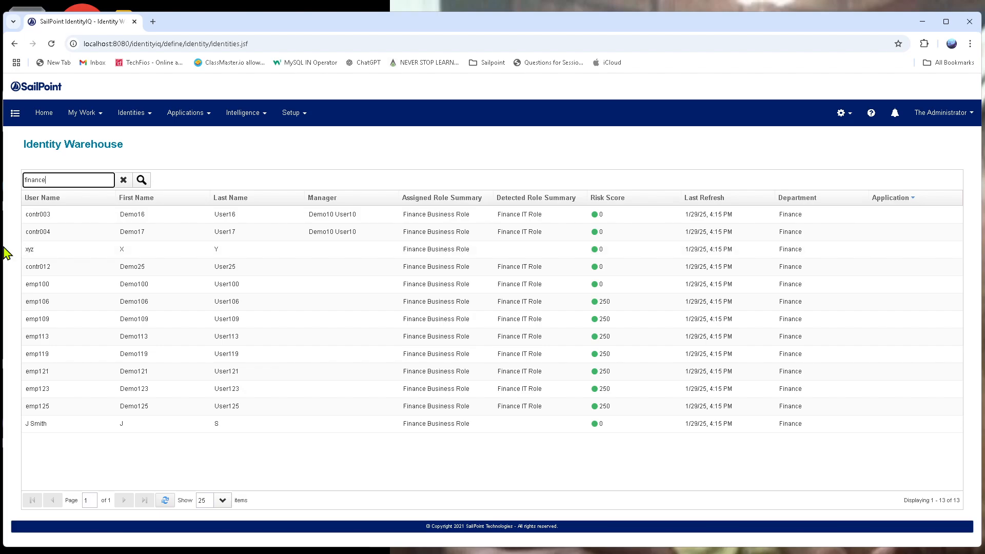
- Open the third identity in the finance results, check its application accounts and entitlements, and leave it without saving
click(110, 251)
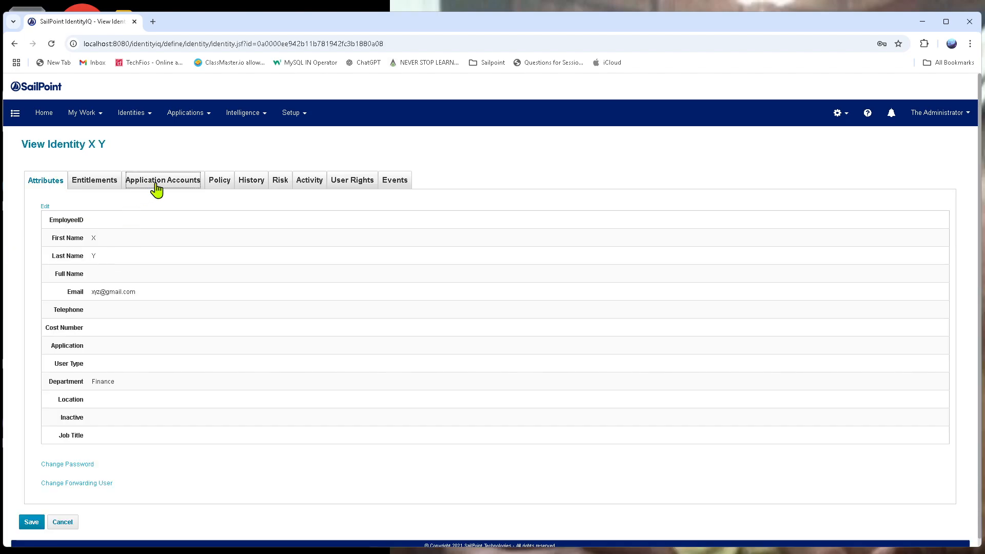
click(154, 185)
click(101, 186)
click(171, 185)
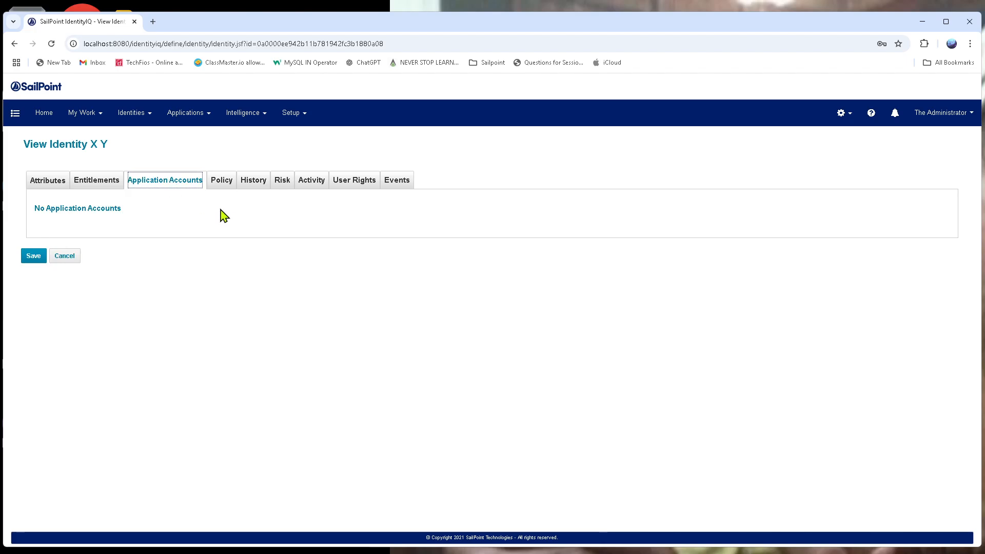
click(100, 184)
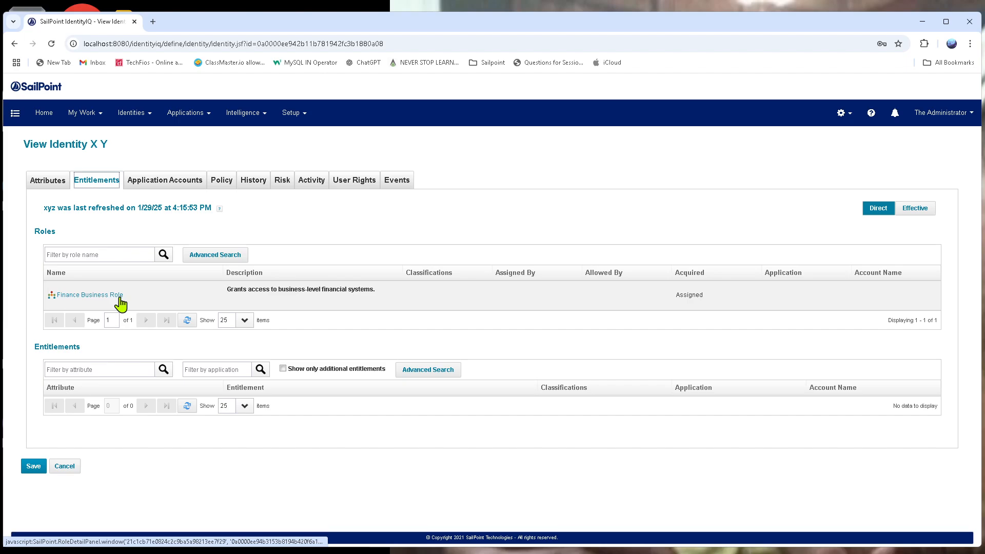
click(71, 468)
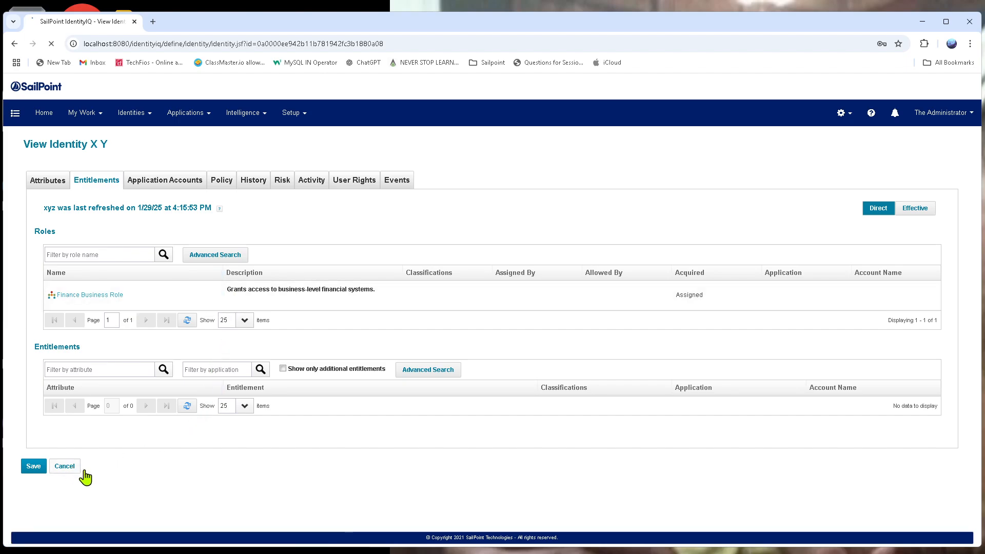
- Glance at the application definitions, return to the Identity Warehouse and filter it by finance again
mouse_move(186, 115)
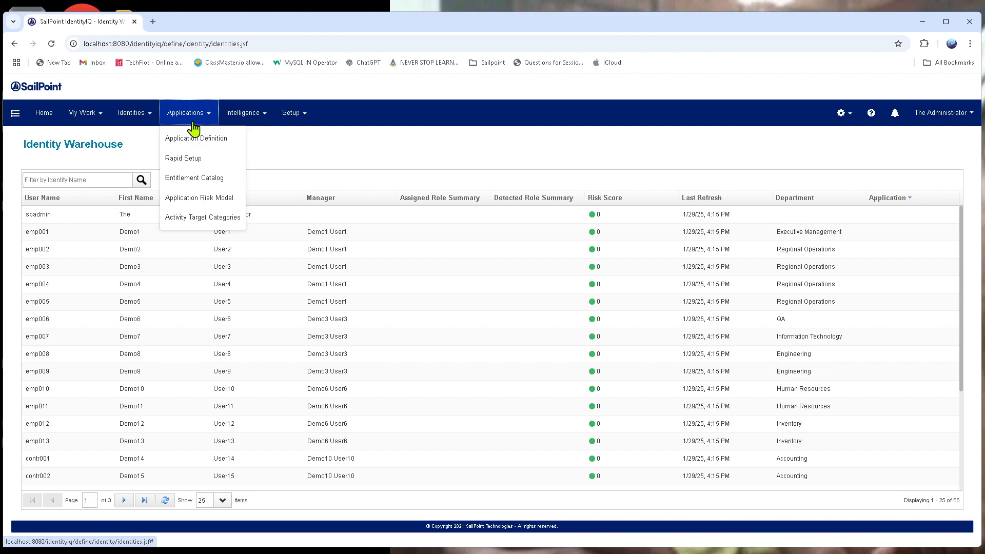
click(195, 137)
mouse_move(128, 112)
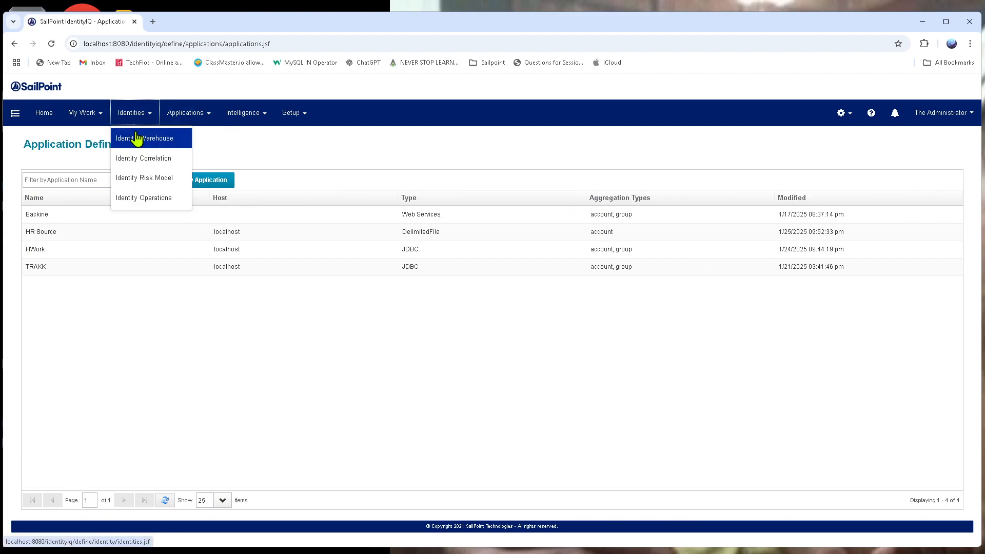
click(137, 137)
click(105, 179)
text(fianc)
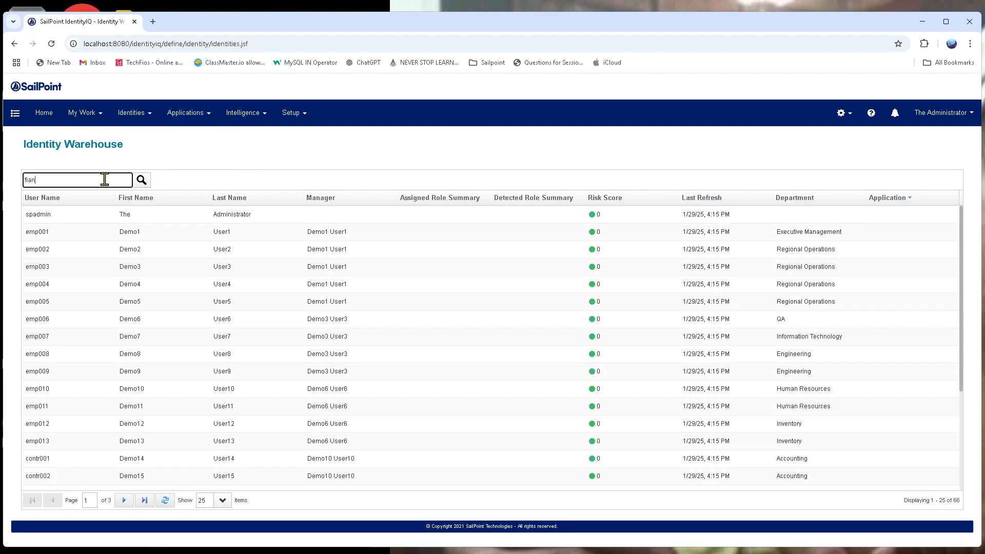
key(BackSpace)
text(nance)
key(Return)
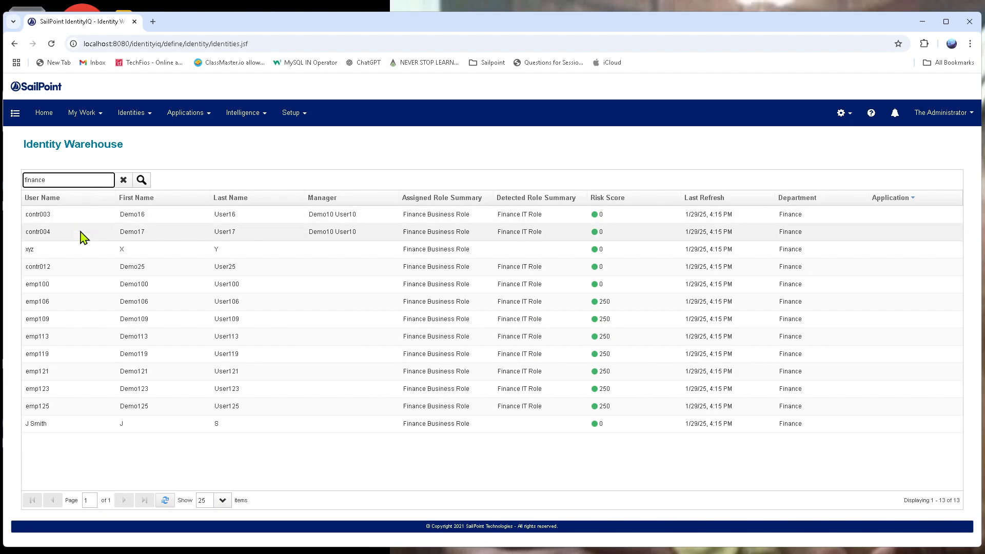
- Open the first finance identity with a risk score of 250 and examine the roles in its entitlements
click(47, 307)
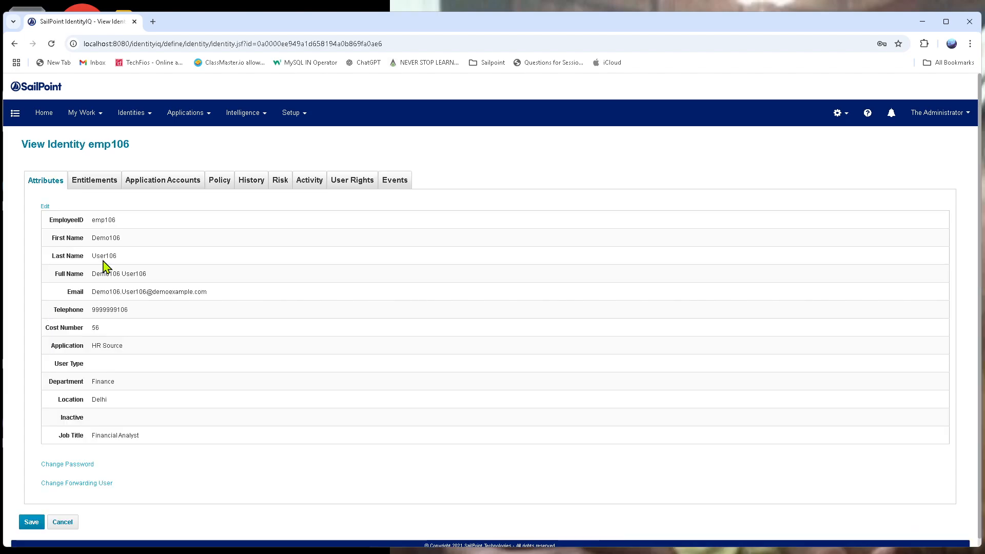
click(163, 180)
click(92, 182)
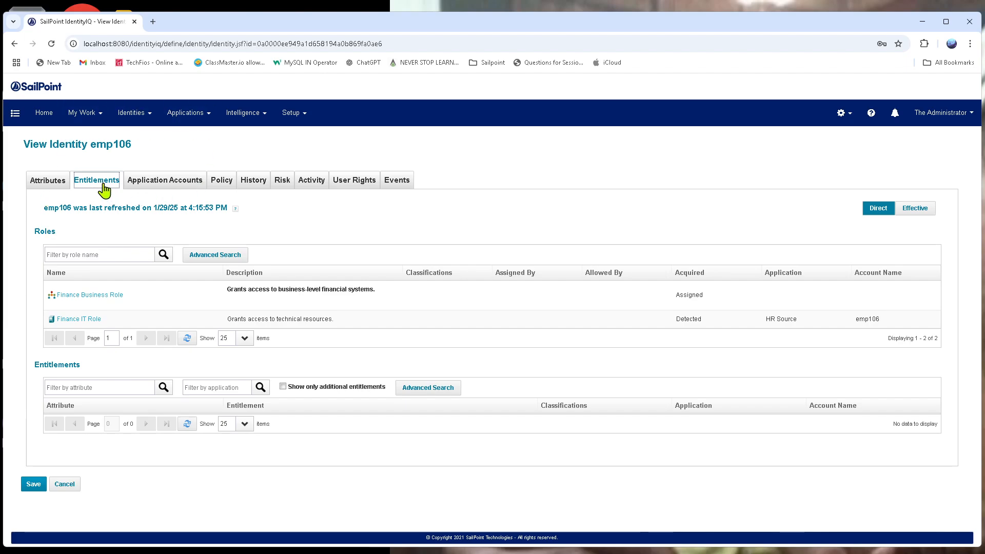
click(40, 232)
double_click(41, 233)
- View the list of defined policies and the application definitions
click(289, 119)
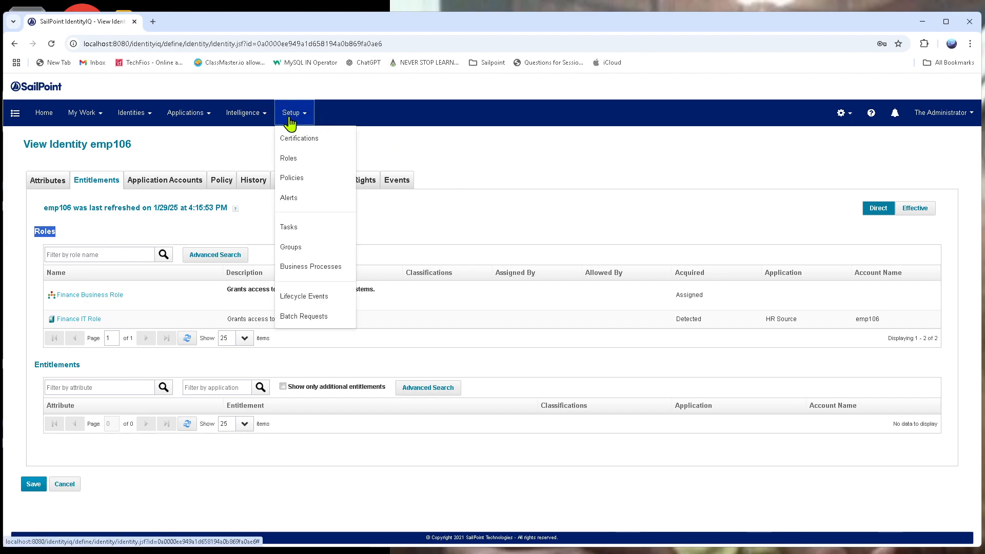
click(309, 178)
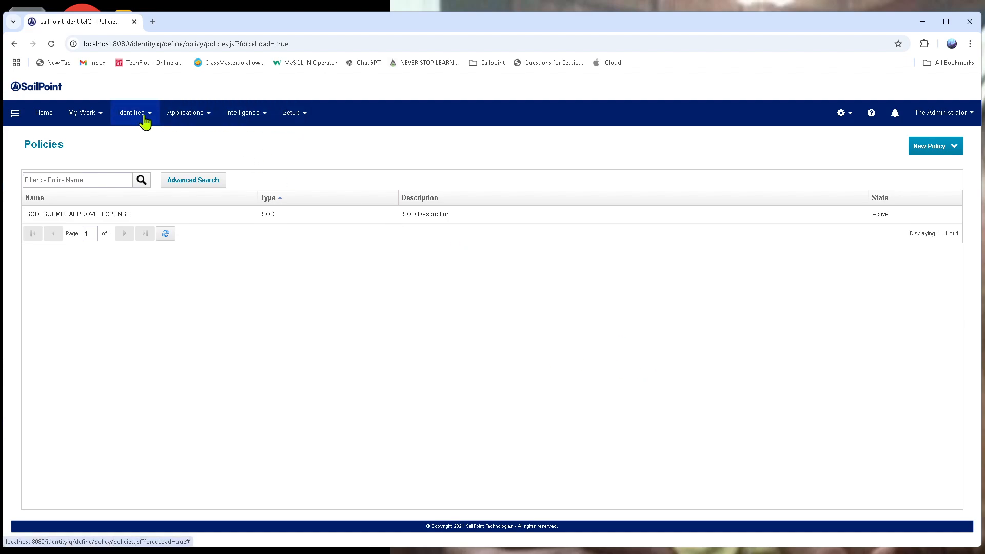
click(176, 116)
click(190, 137)
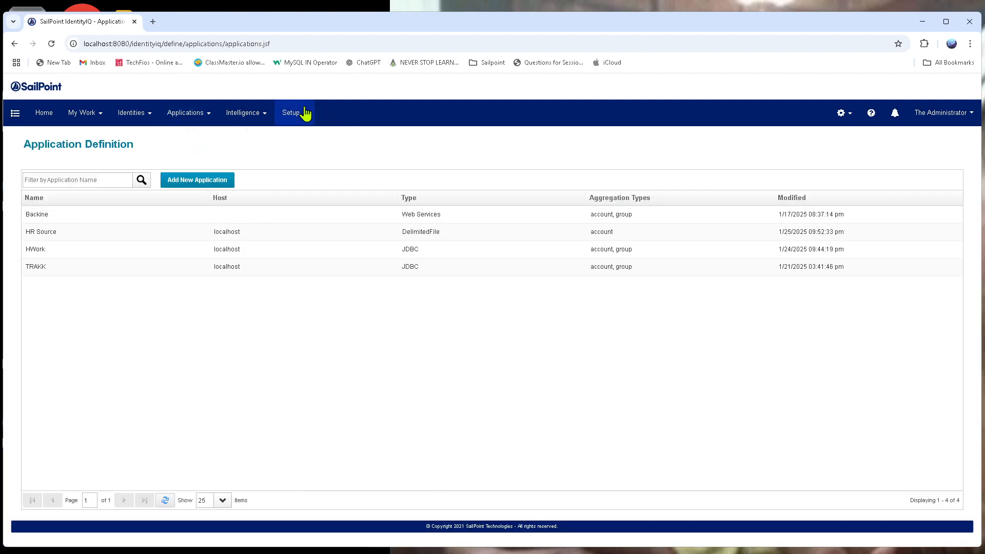
- In Role Management, view BR_SUBMIT_EXPENSE and expand it and BR_PAYROLL_APPROVE to show their child IT roles
click(304, 114)
click(303, 159)
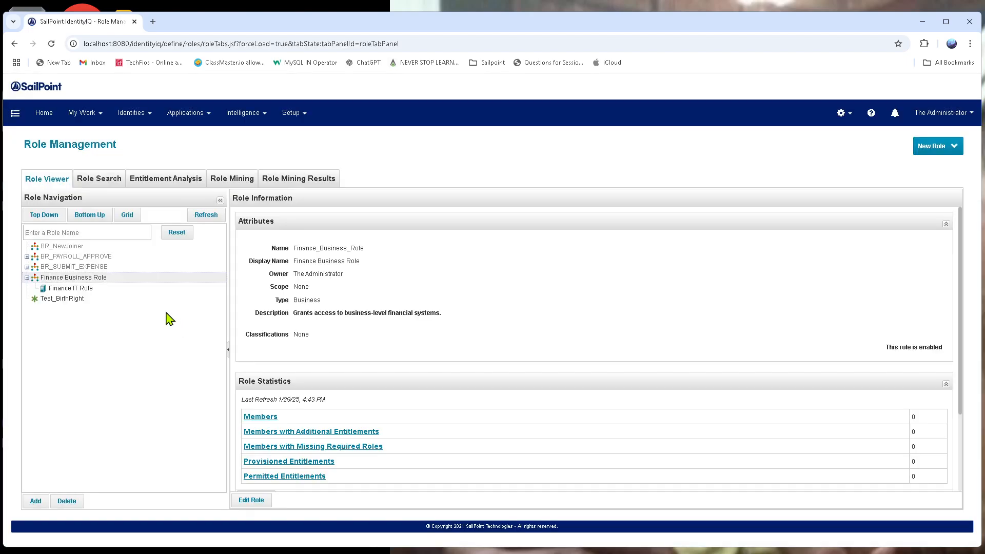
click(101, 268)
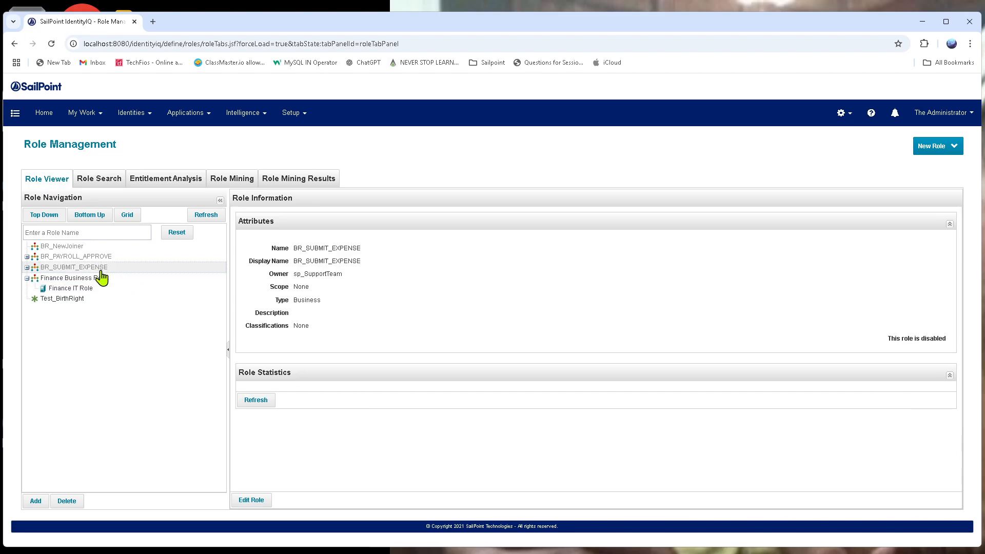
click(27, 267)
click(26, 256)
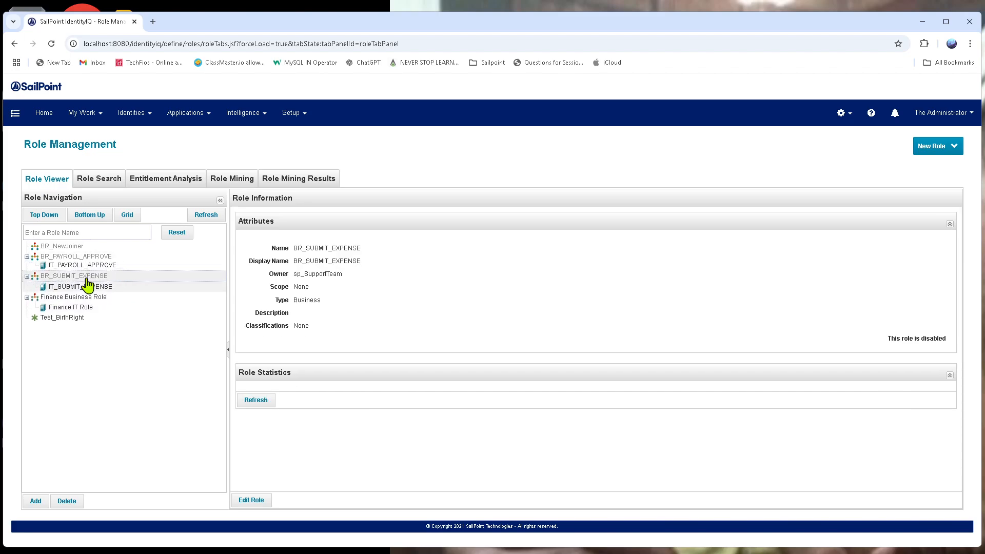